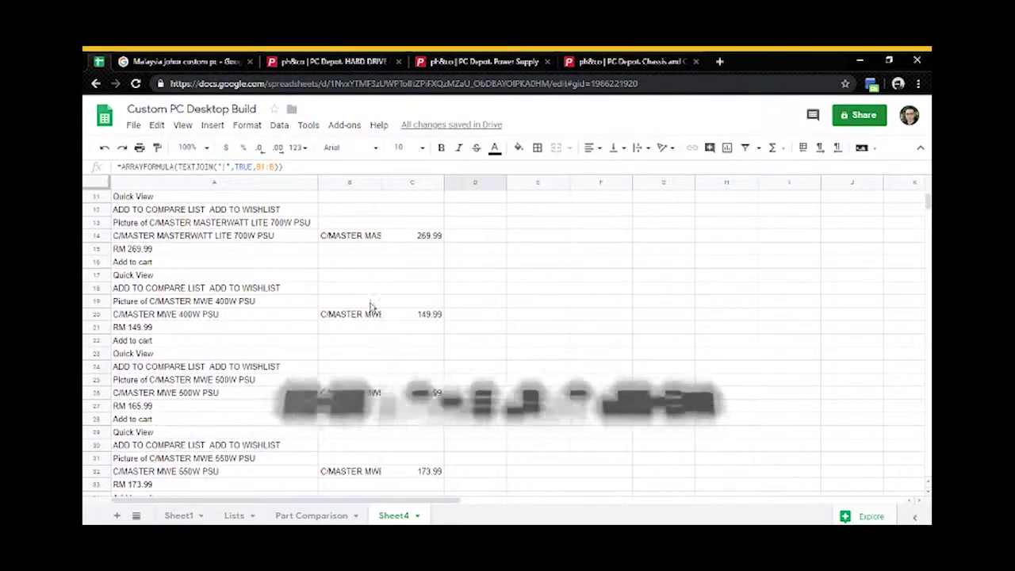
scroll(371, 317, down, 7)
click(351, 183)
scroll(415, 390, up, 6)
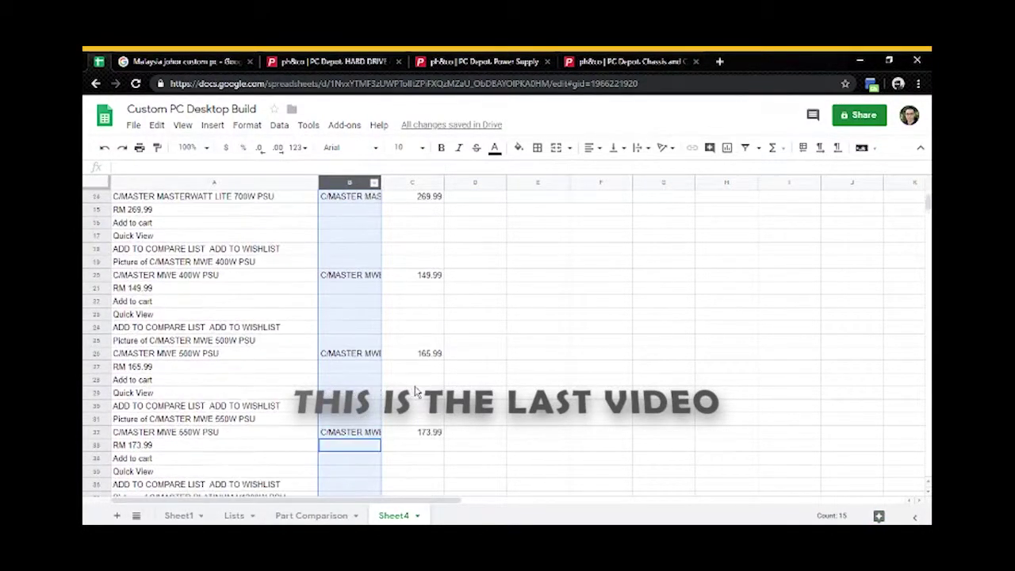
scroll(414, 390, up, 4)
click(491, 201)
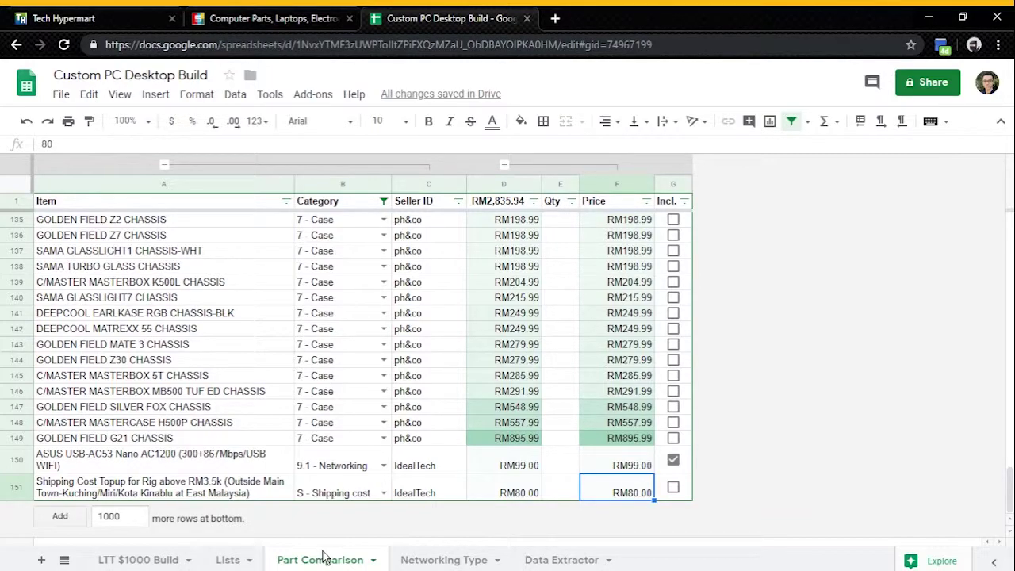
scroll(302, 421, up, 3)
scroll(303, 422, down, 3)
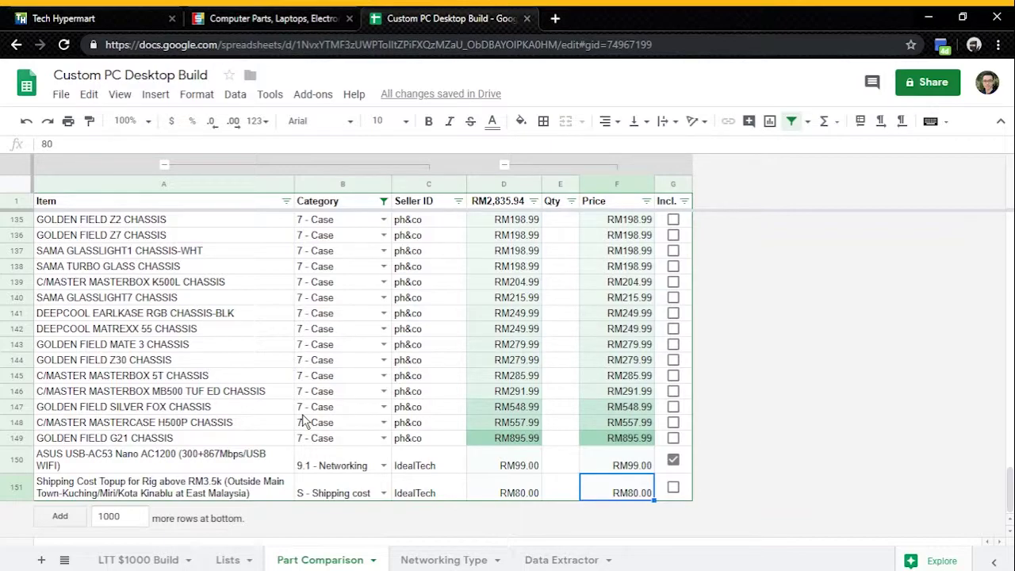
- Switch to the Tech Hypermart website and open its CPU / Processors category of PC parts
click(117, 18)
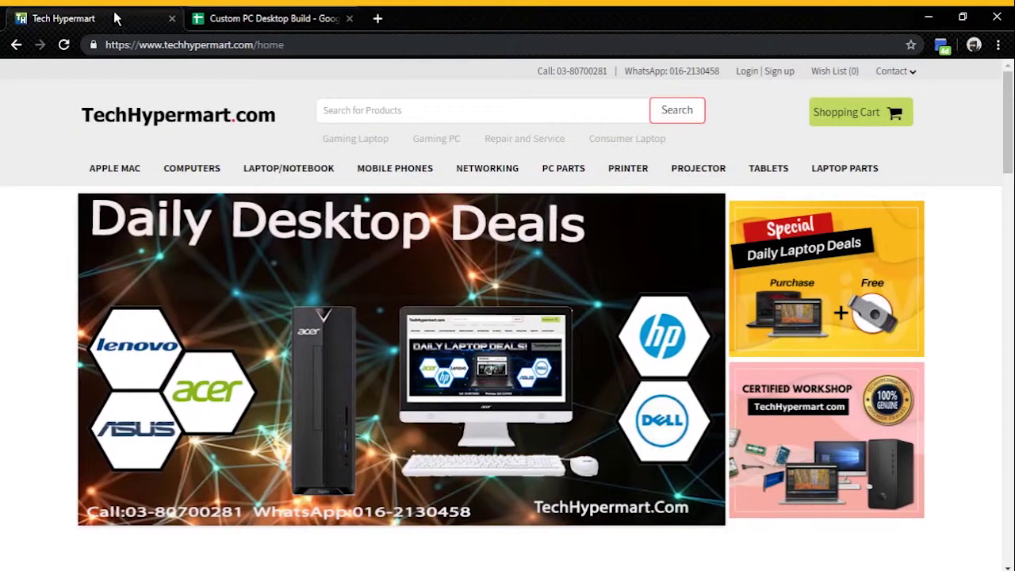
mouse_move(230, 167)
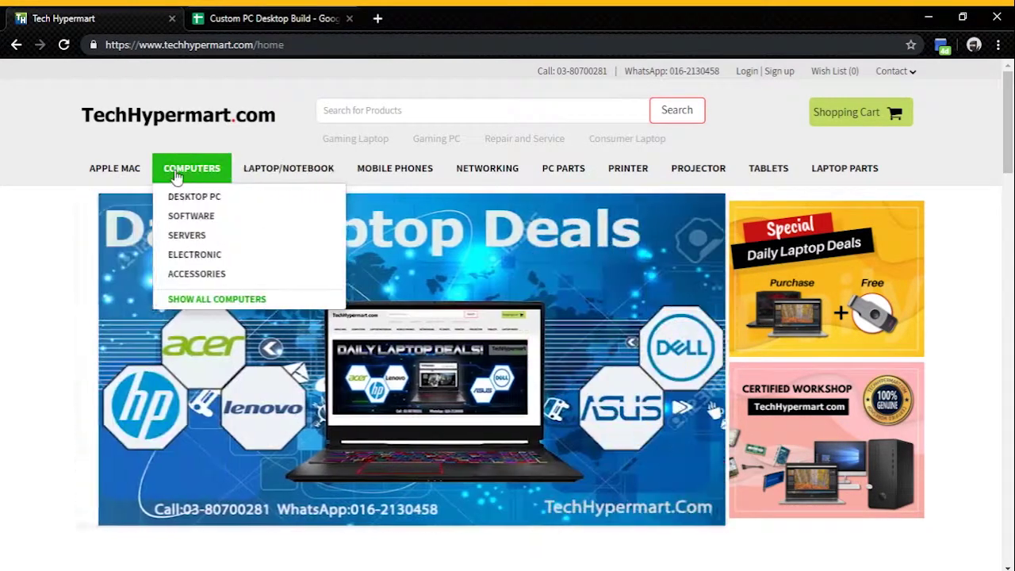
mouse_move(580, 163)
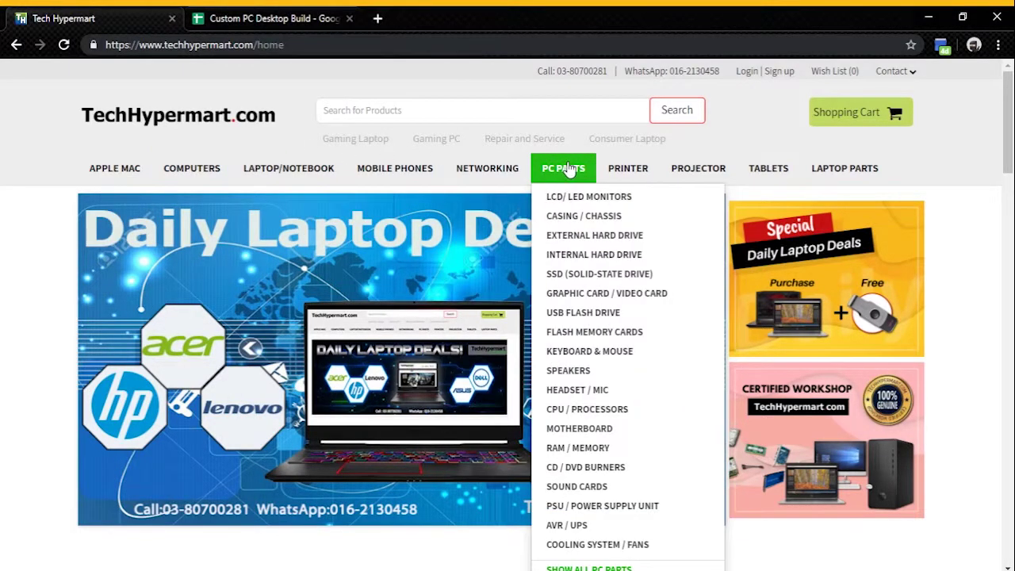
click(623, 421)
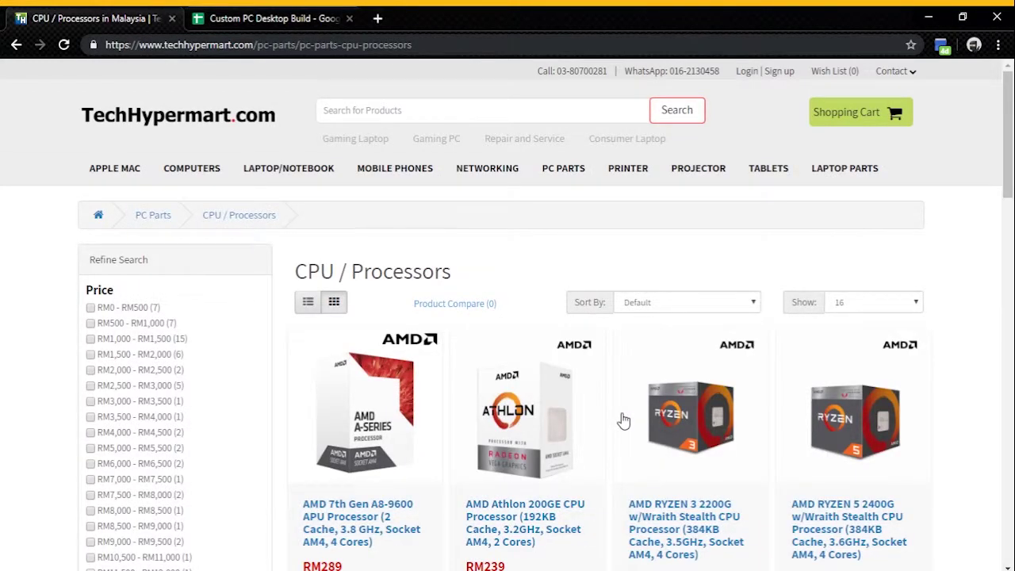
- Show 100 processors per page in the product list and sort them by Name (A - Z)
scroll(624, 421, down, 15)
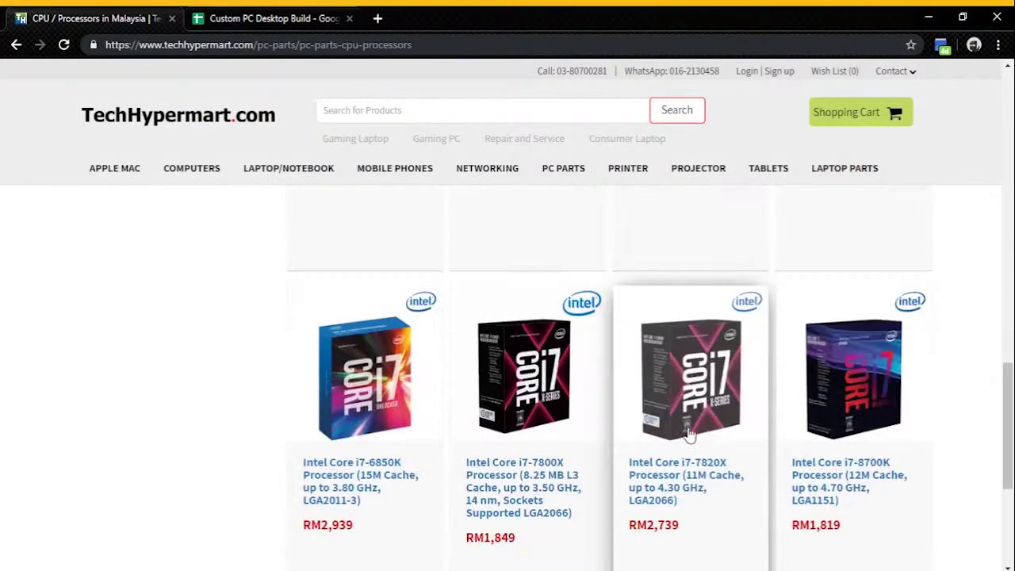
scroll(790, 437, up, 6)
scroll(793, 433, up, 6)
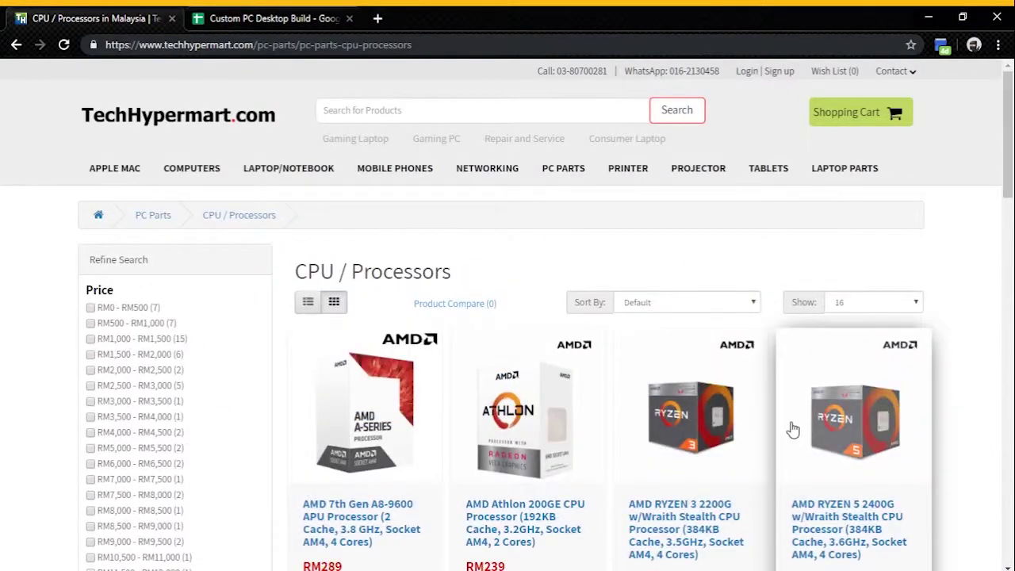
click(879, 375)
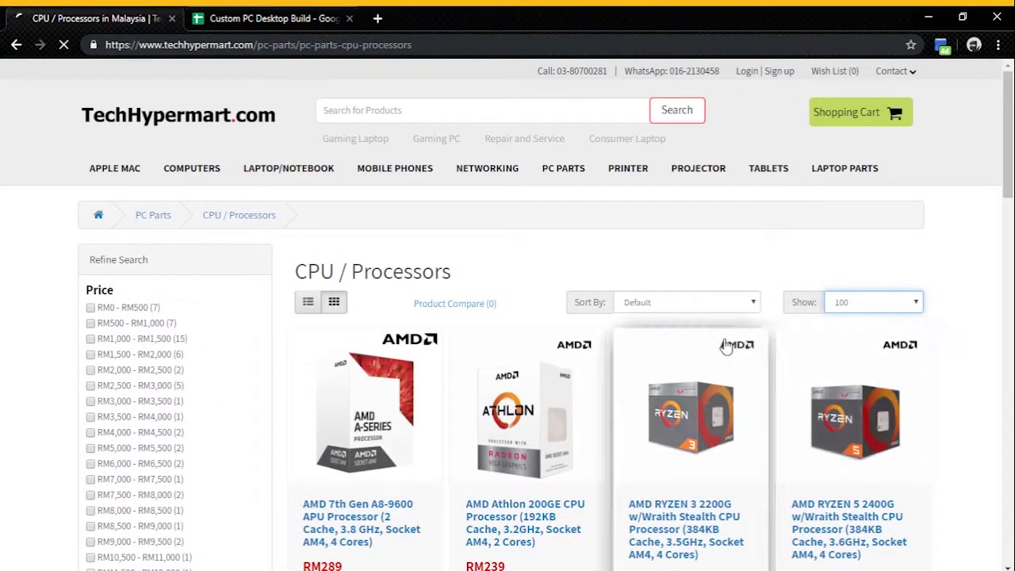
scroll(634, 286, down, 1)
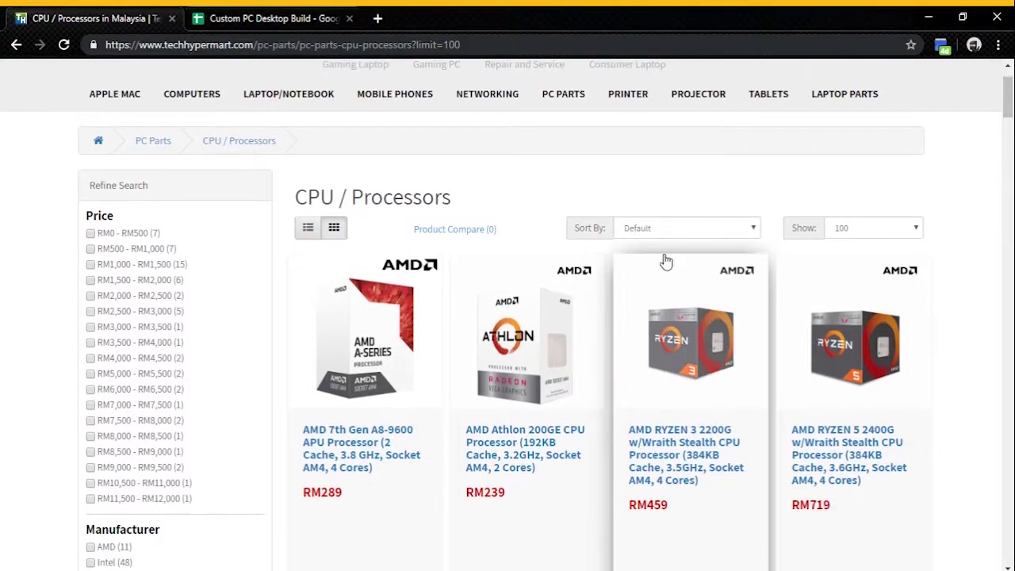
click(671, 254)
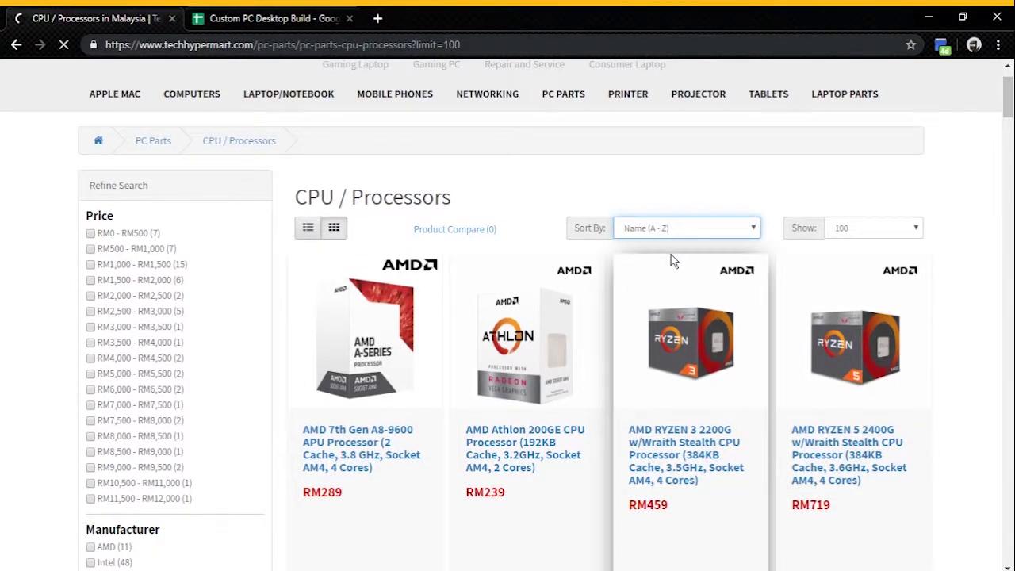
- Copy the first four AMD processor listings with their prices into the Data Extractor sheet of the Custom PC Desktop Build spreadsheet, starting at A2
scroll(599, 355, down, 5)
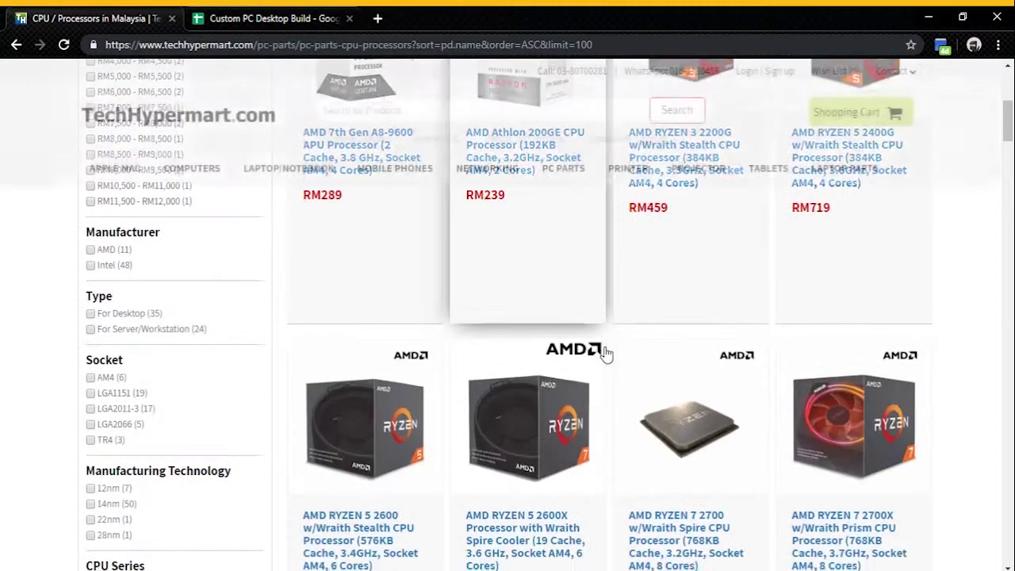
scroll(608, 354, up, 3)
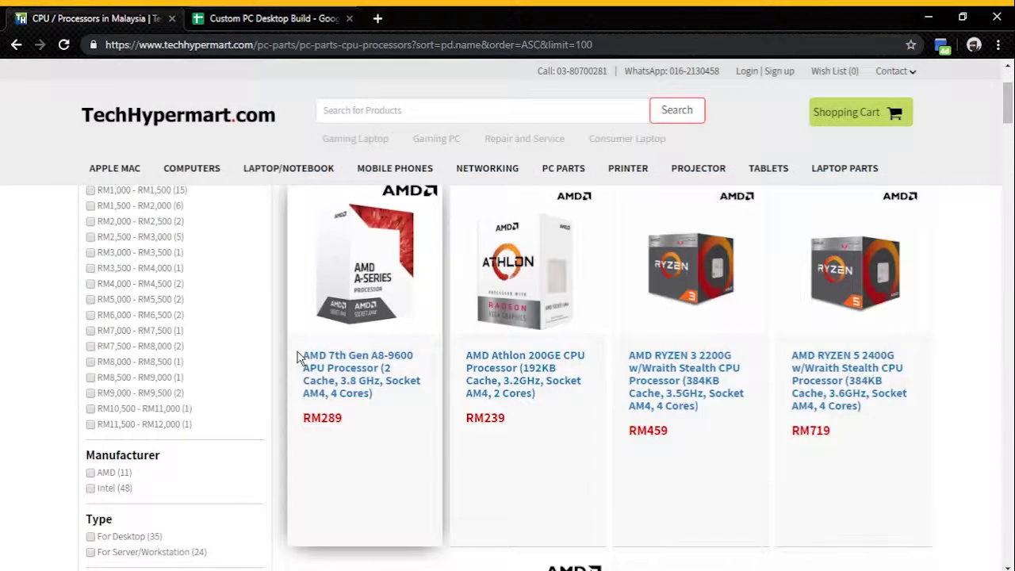
triple_click(842, 438)
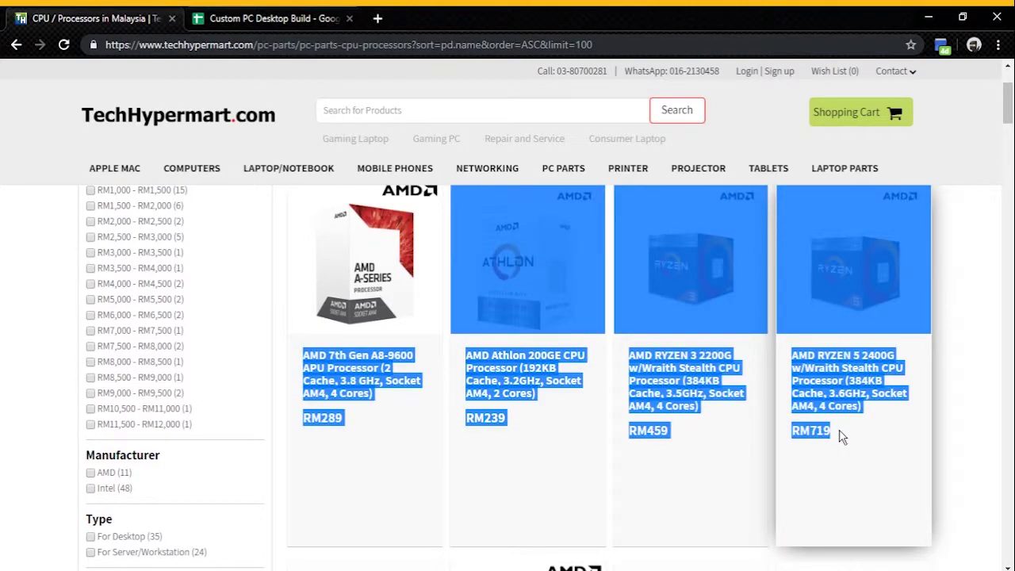
click(287, 16)
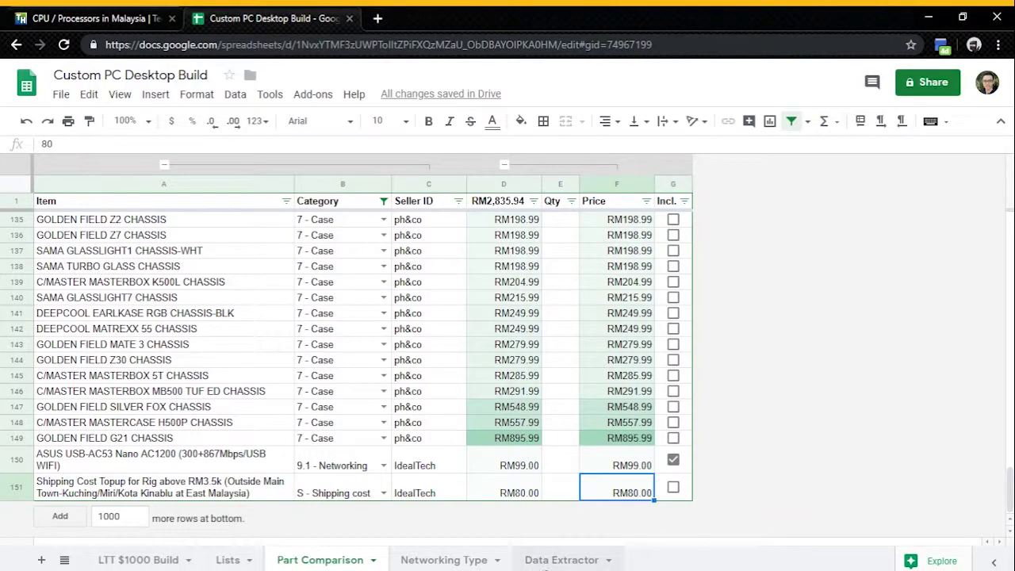
click(546, 560)
click(129, 213)
key(Up)
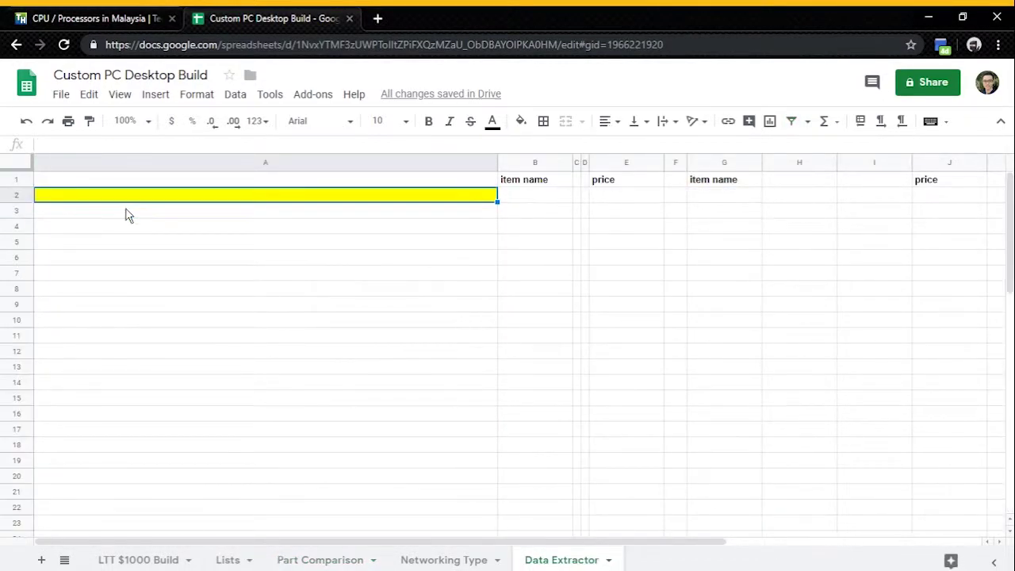
text(AMD 7th Gen A8-9600 APU Processor (2 Cache, 3.8 GHz, Socket AM4, 4 Cores) RM289  AMD Athlon 200GE CPU Processor (192KB Cache, 3.2GHz, Socket AM4, 2 Cores) AMD Athlon 200GE CPU Processor (192KB Cache, 3.2GHz, Socket AM4, 2 Cores) RM239  AMD RYZEN 3 2200G w/Wraith Stealth CPU Processor (384KB Cache, 3.5GHz, Socket AM4, 4 Cores) AMD RYZEN 3 2200G w/Wraith Stealth CPU Processor (384KB Cache, 3.5GHz, Socket AM4, 4 Cores) RM459  AMD RYZEN 5 2400G w/Wraith Stealth CPU Processor (384KB Cache, 3.6GHz, Socket AM4, 4 Cores) AMD RYZEN 5 2400G w/Wraith Stealth CPU Processor (384KB Cache, 3.6GHz, Socket AM4, 4 Cores) RM719)
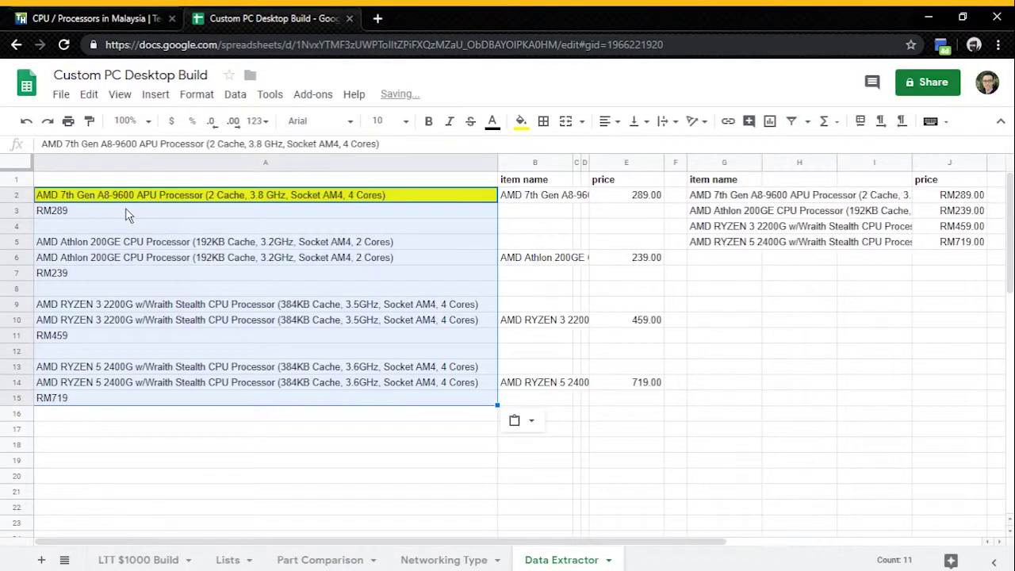
- Compare the pasted name and price of the AMD A8-9600 with its listing on the store page
click(243, 211)
click(262, 198)
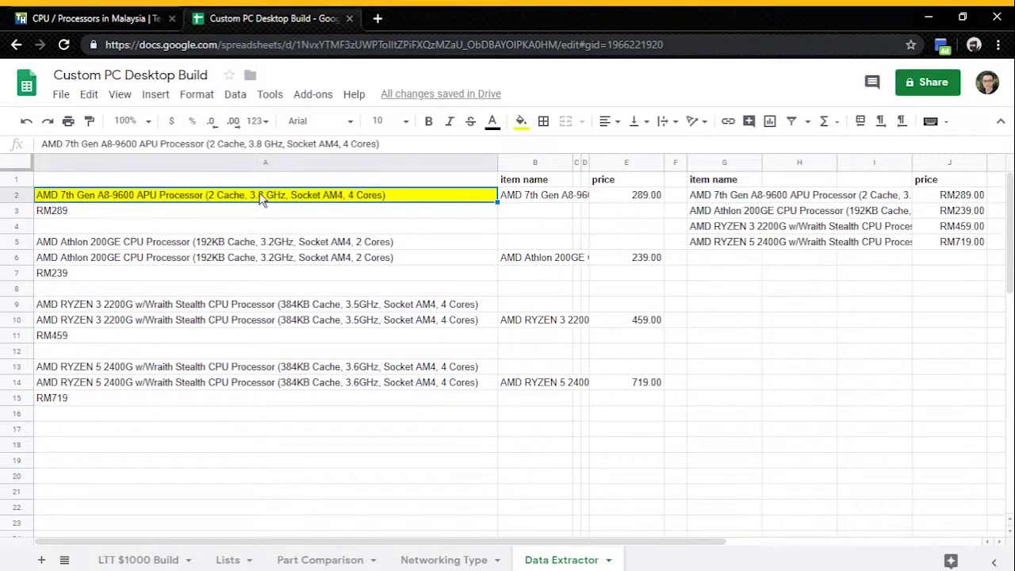
click(262, 210)
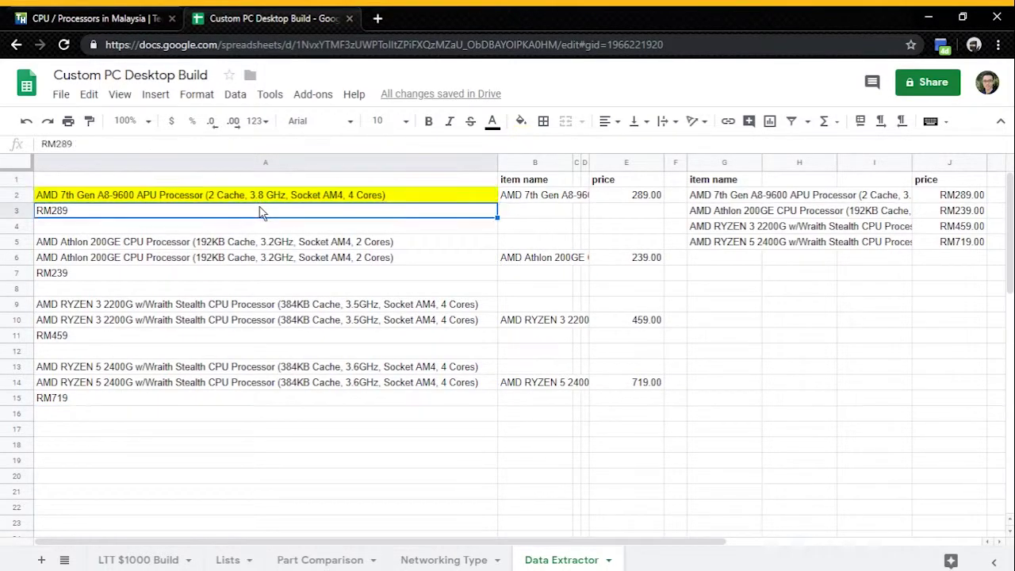
click(94, 18)
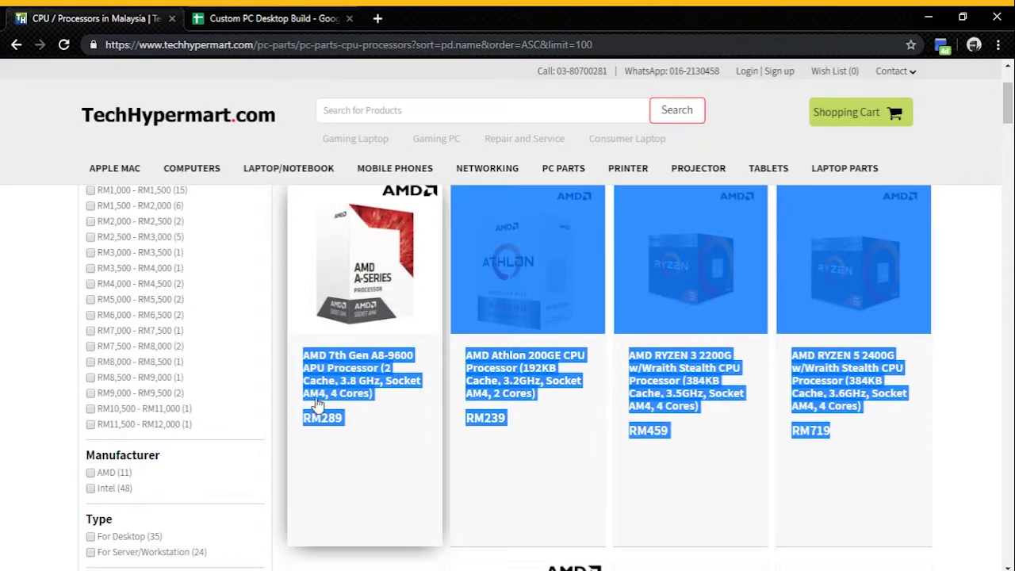
click(262, 17)
- Check the duplicated AMD Athlon 200GE line against the store page and clear the duplicate from A5
click(238, 260)
click(245, 248)
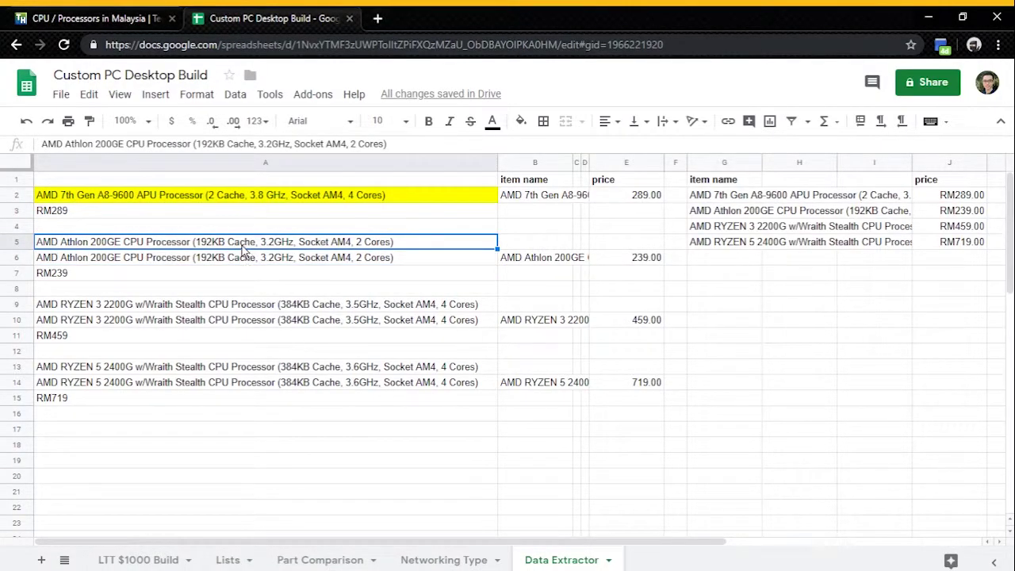
click(103, 17)
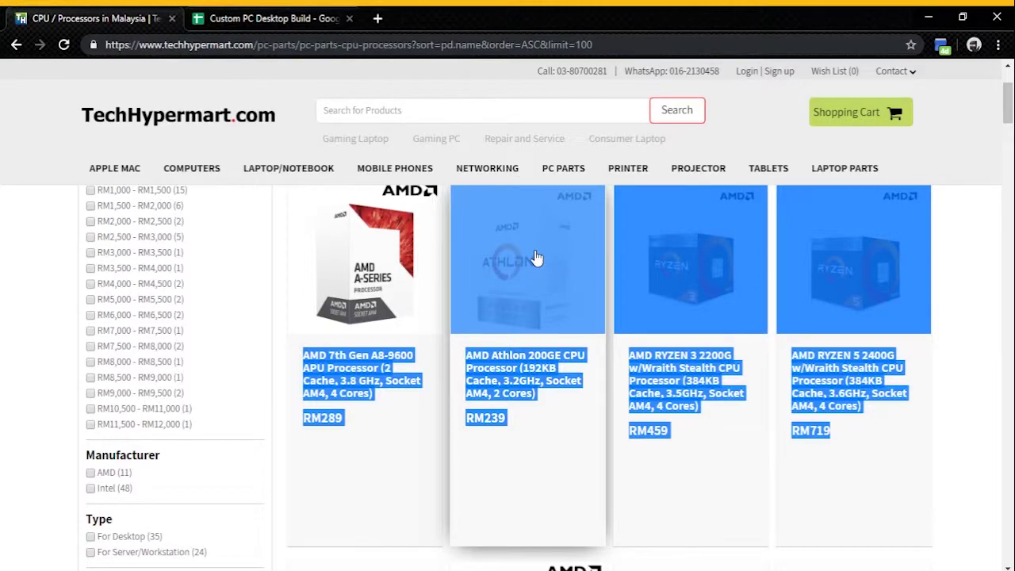
key(ctrl+Tab)
click(367, 264)
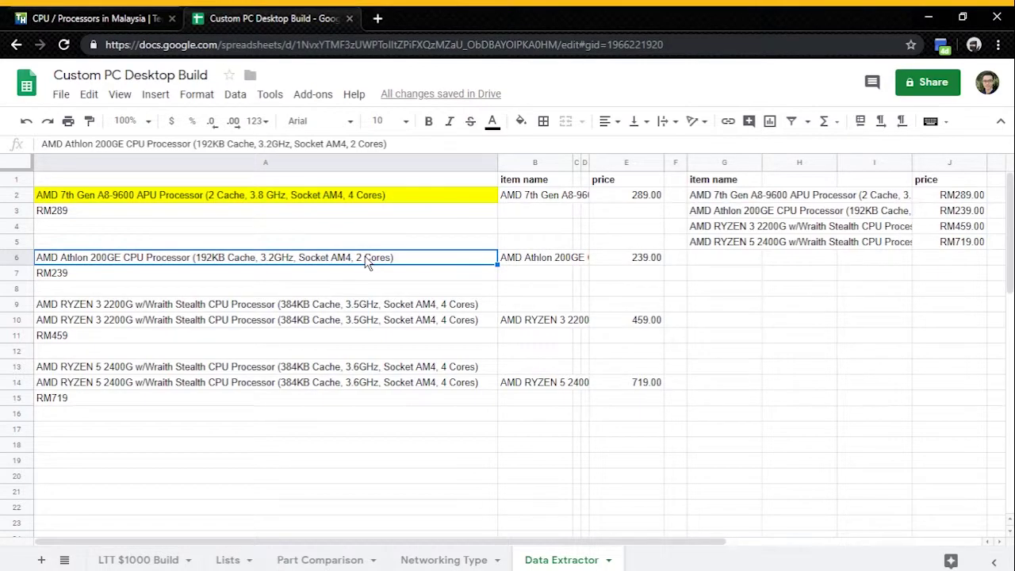
- Review the extracted item names in column B and the condensed list in G2:J5, and view the Part Comparison sheet
click(359, 200)
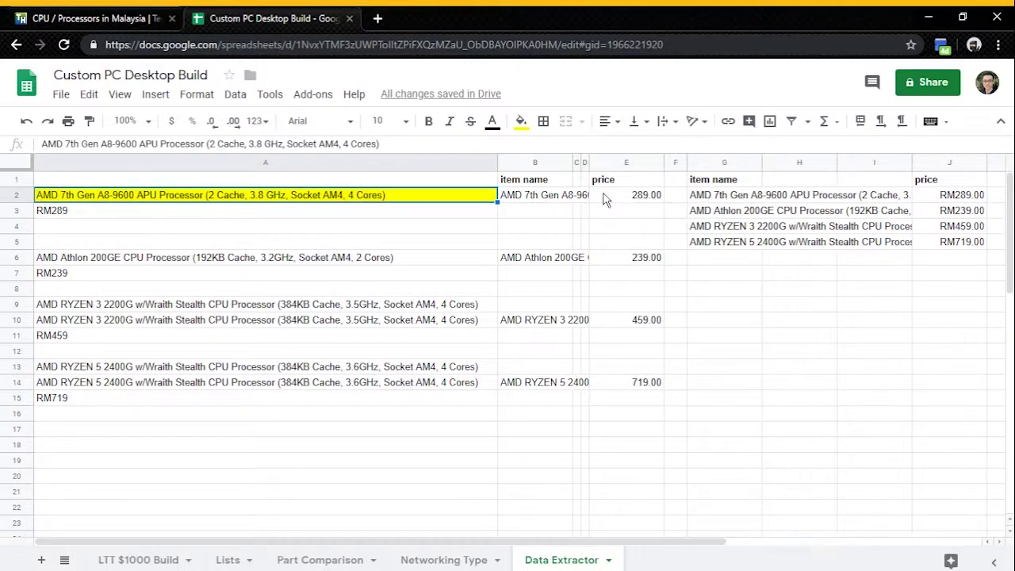
click(555, 163)
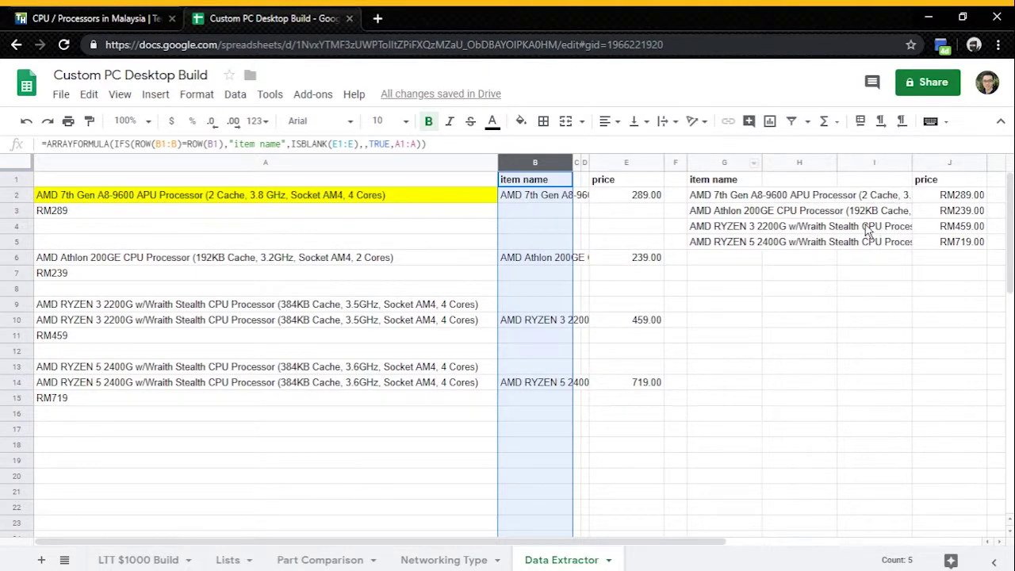
drag(742, 200, 976, 250)
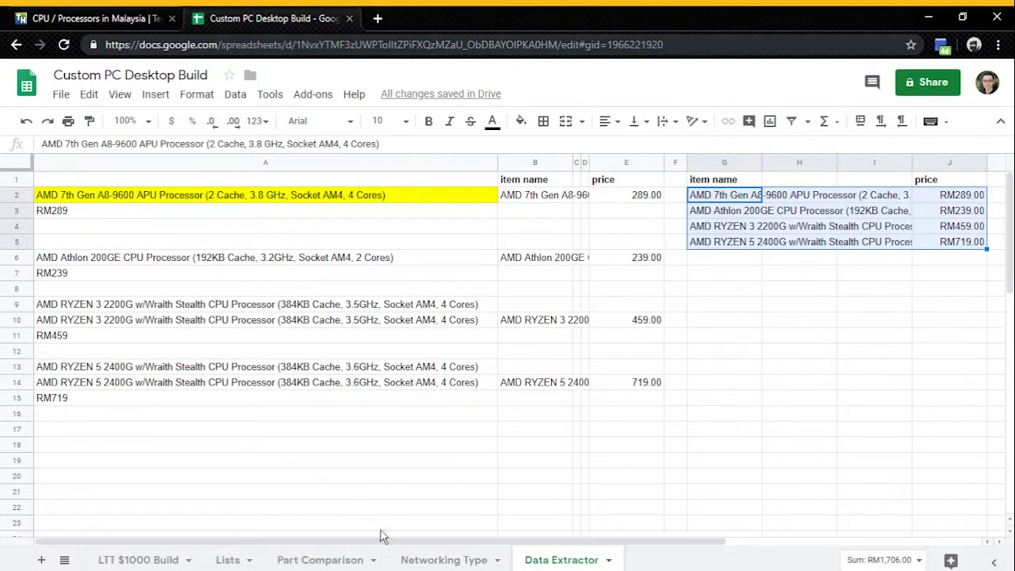
click(343, 562)
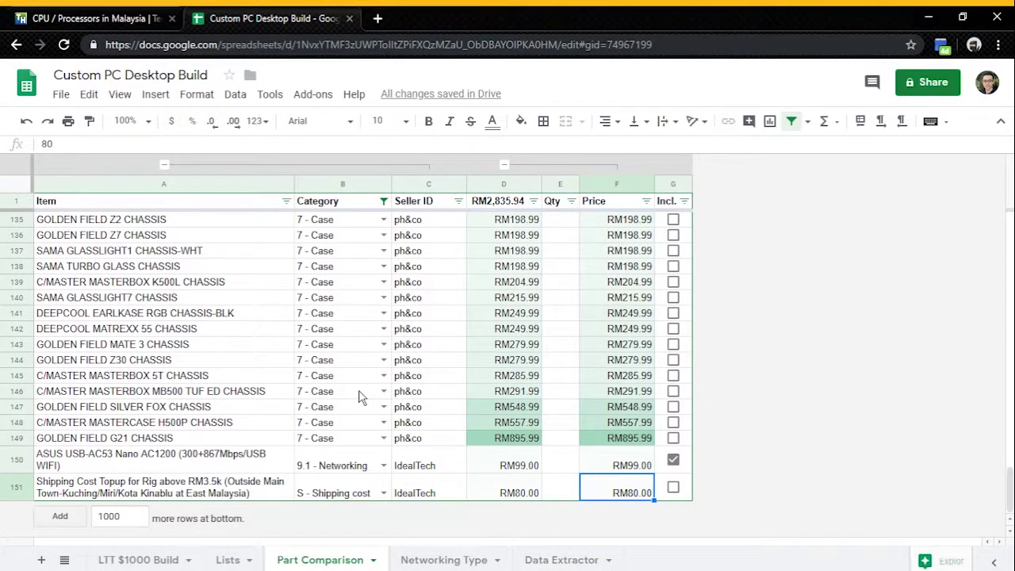
- Return to the Data Extractor sheet and examine the REGEXEXTRACT and REGEXMATCH "RM" parts of the price formula in E1, leaving it unedited
click(548, 560)
click(266, 201)
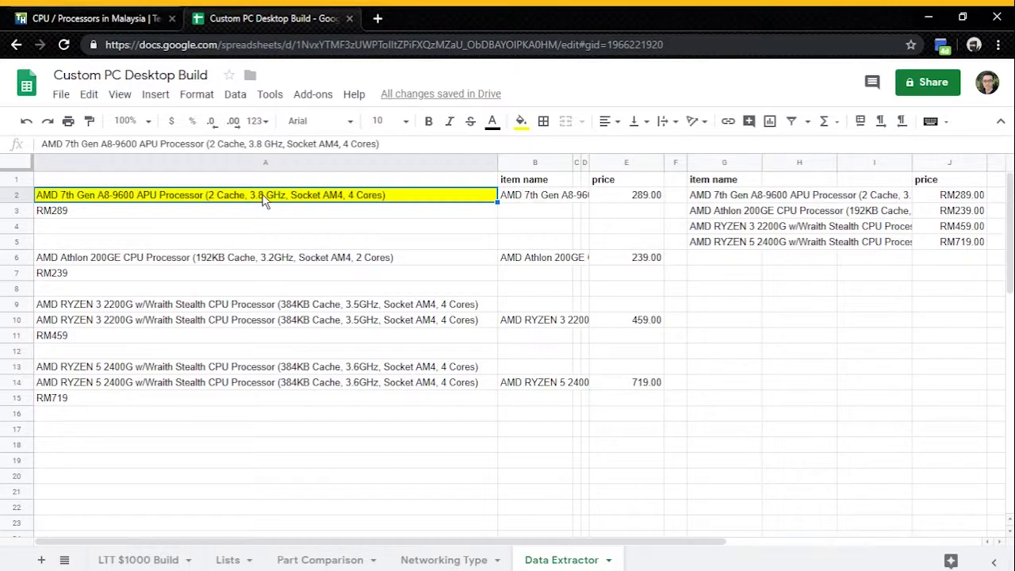
click(357, 216)
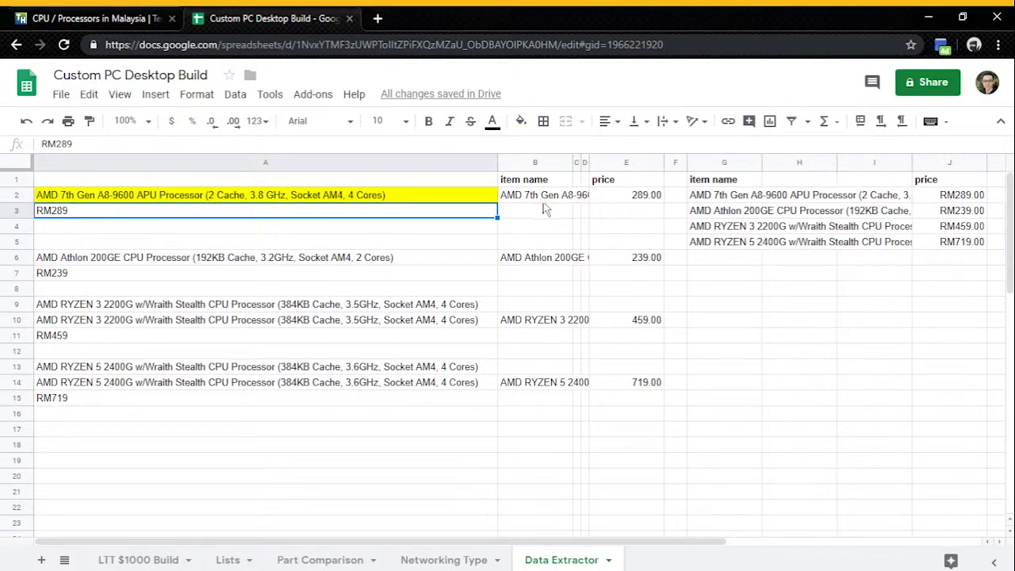
click(635, 184)
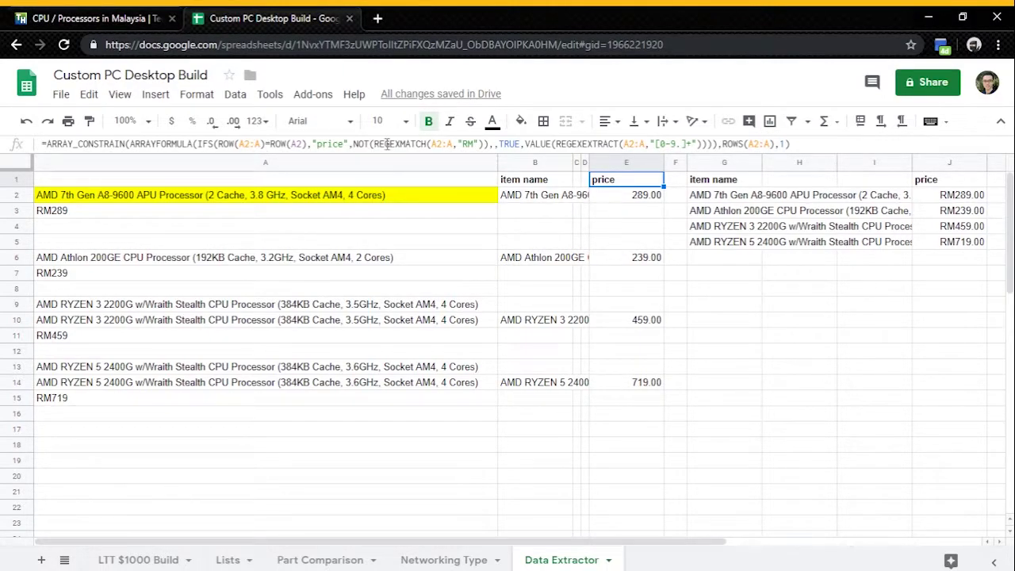
drag(558, 143, 625, 144)
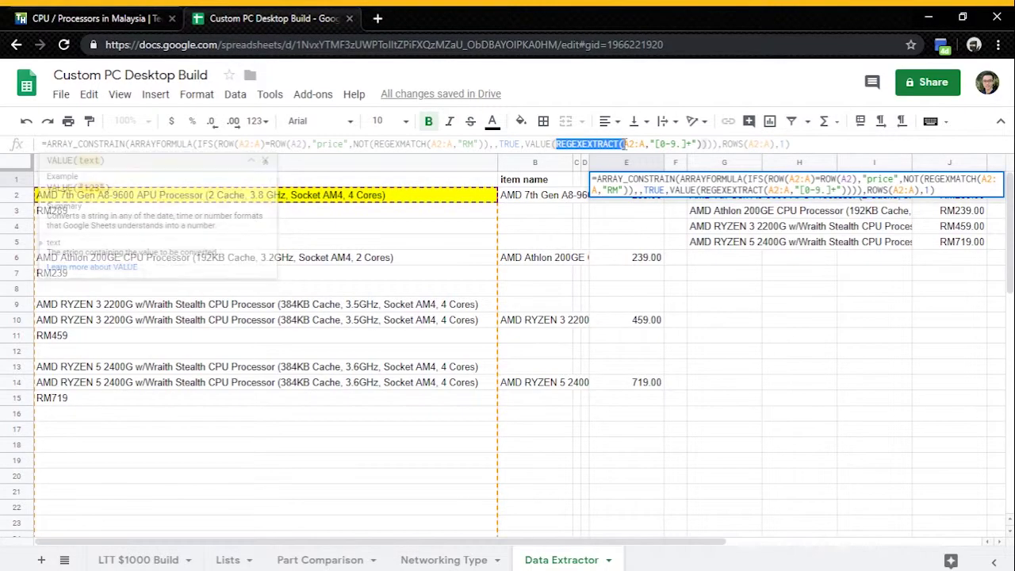
drag(373, 144, 432, 144)
click(434, 145)
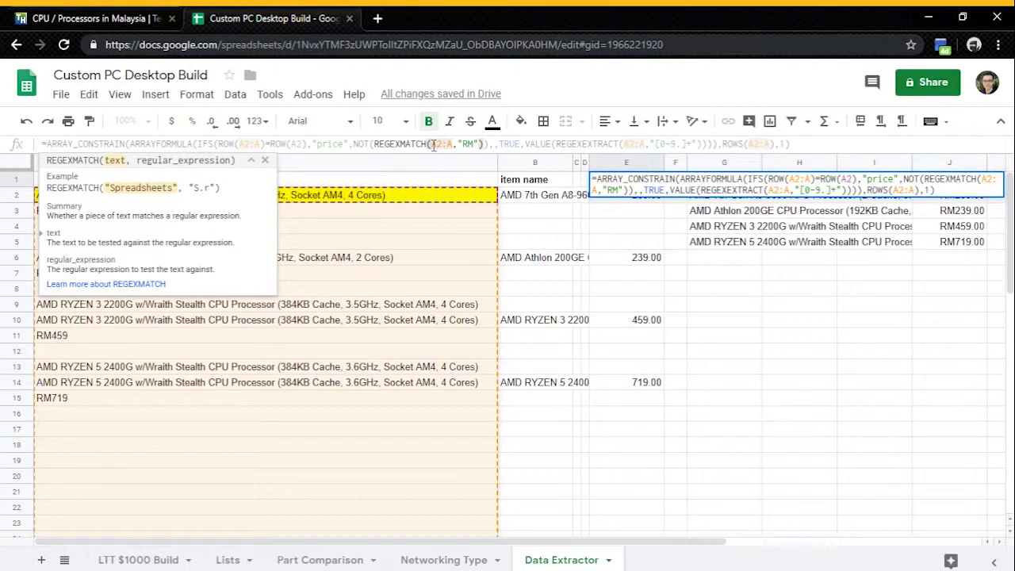
drag(463, 144, 476, 145)
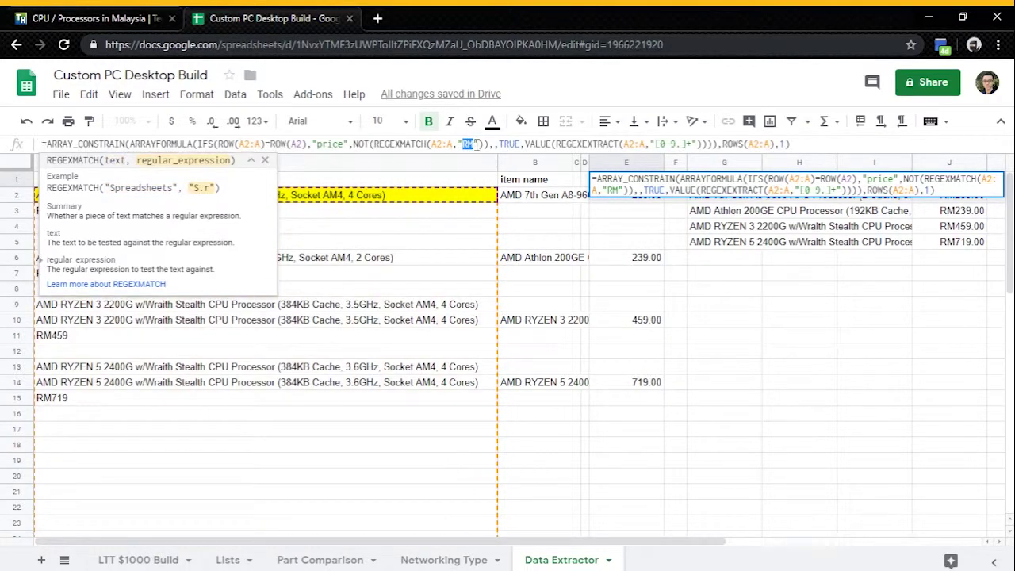
key(Escape)
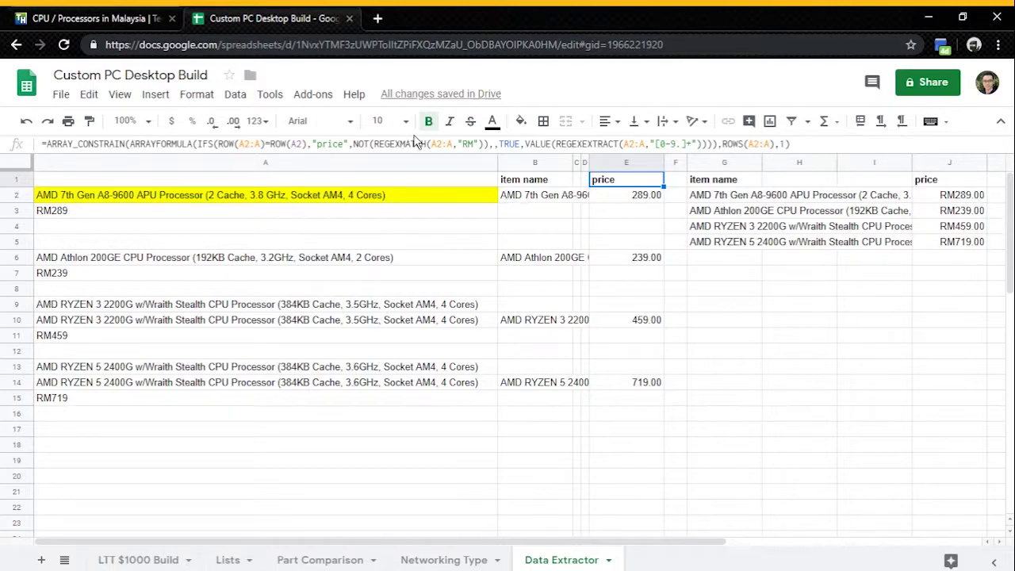
- Examine the "[0-9.]+" pattern inside REGEXEXTRACT in the E1 price formula
drag(659, 144, 689, 145)
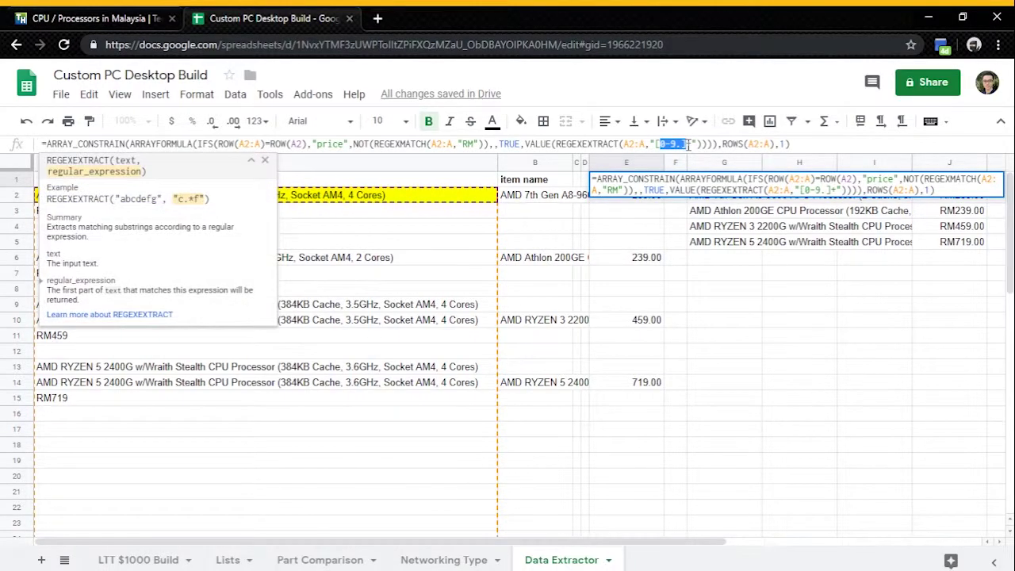
click(689, 144)
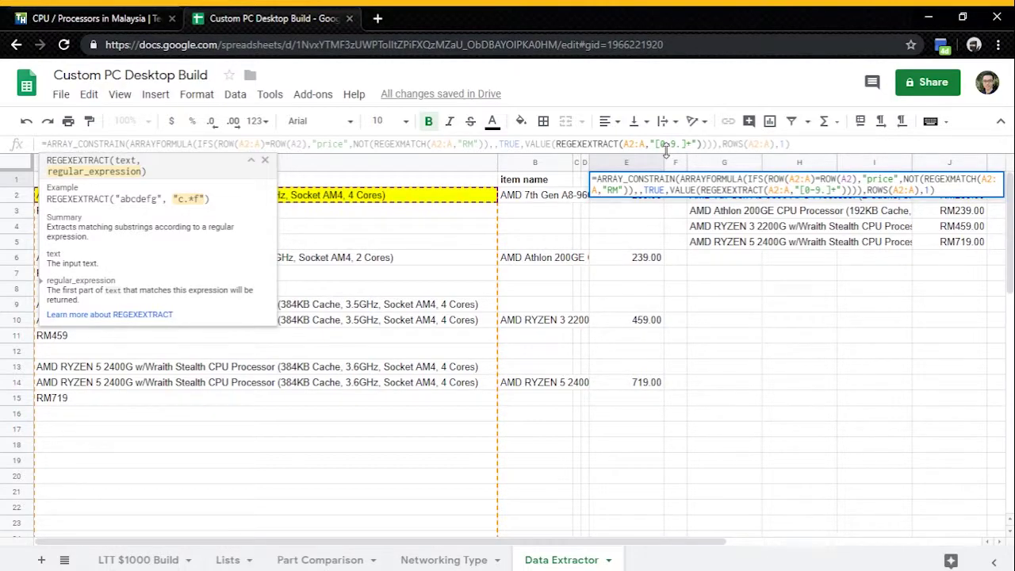
- Append the price "RM459" from A11 to the end of the AMD RYZEN 3 2200G name in A10
click(222, 339)
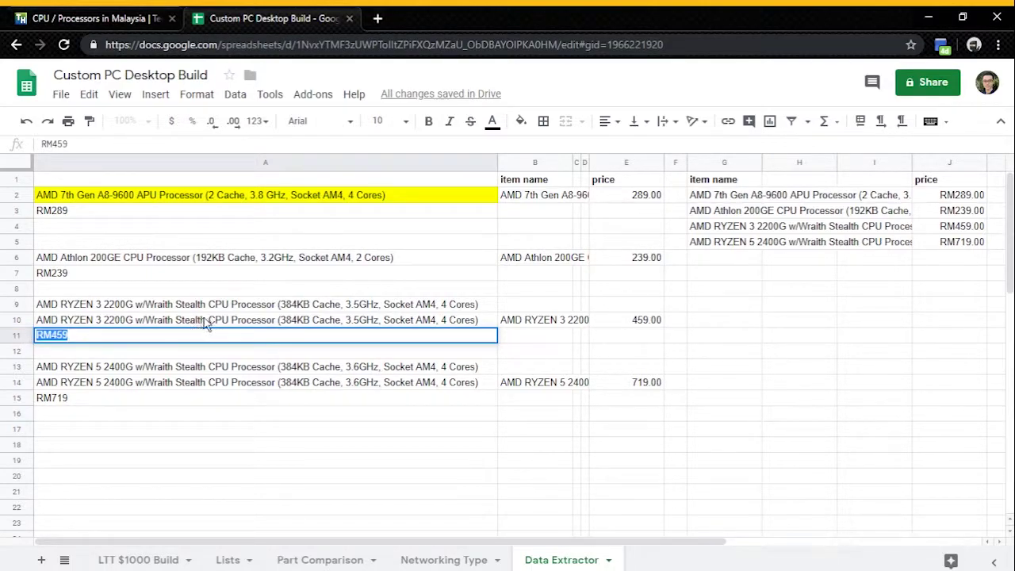
double_click(205, 320)
text(RM459)
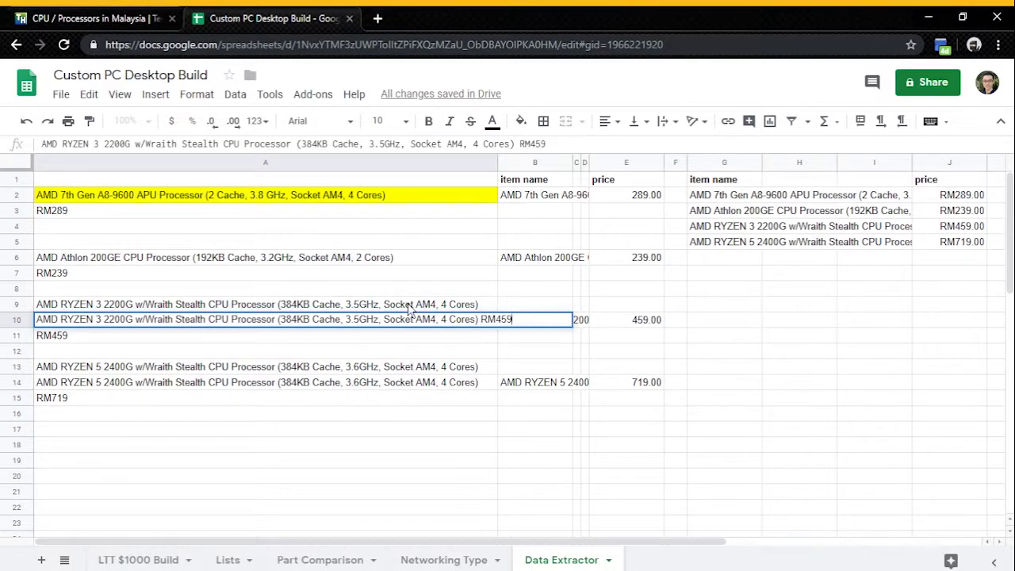
key(Return)
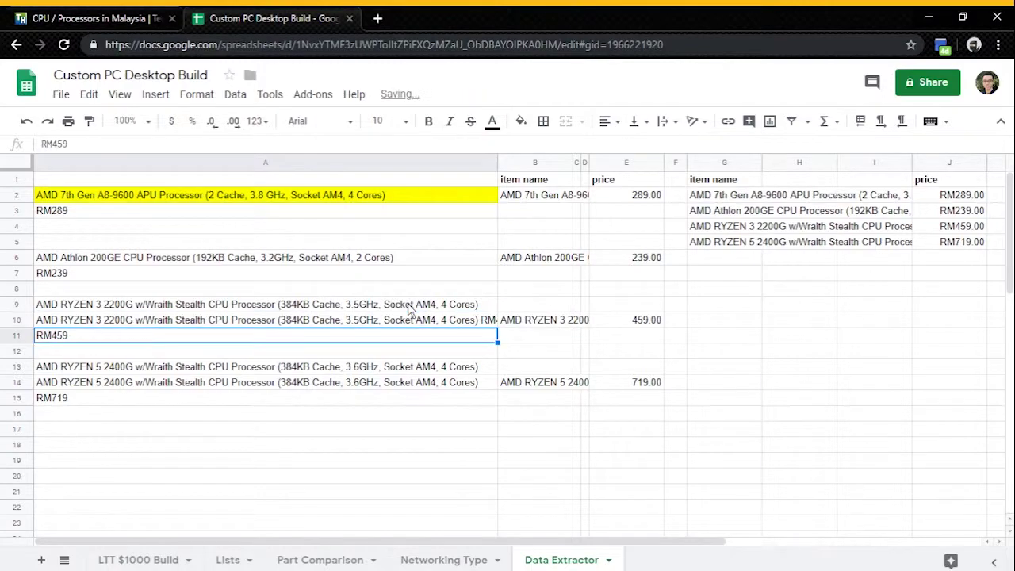
key(Up)
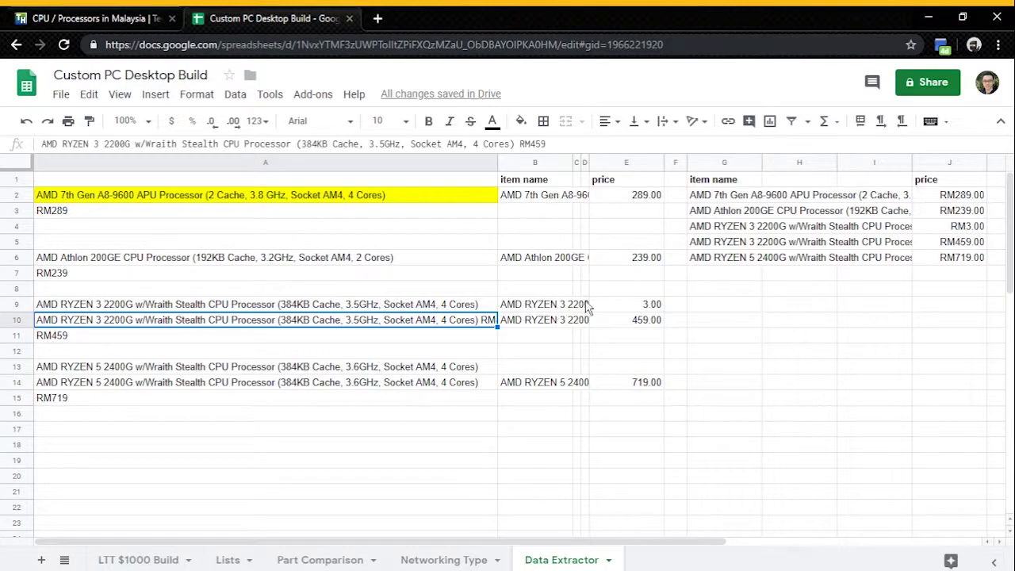
- Examine the "RM" and processor-name text in A10 and compare it with the extracted price in E9
click(522, 144)
drag(523, 144, 533, 143)
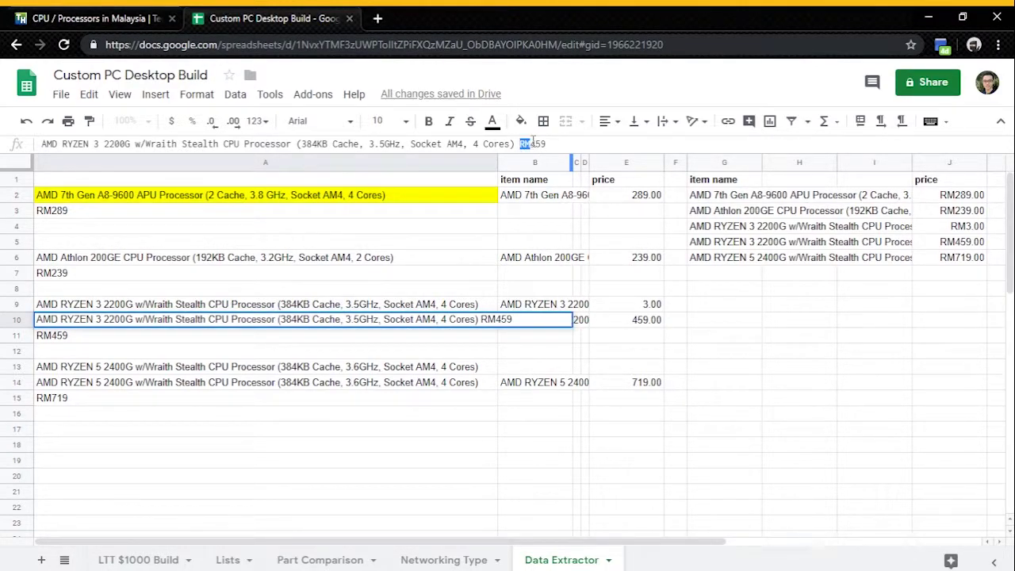
double_click(96, 144)
key(Escape)
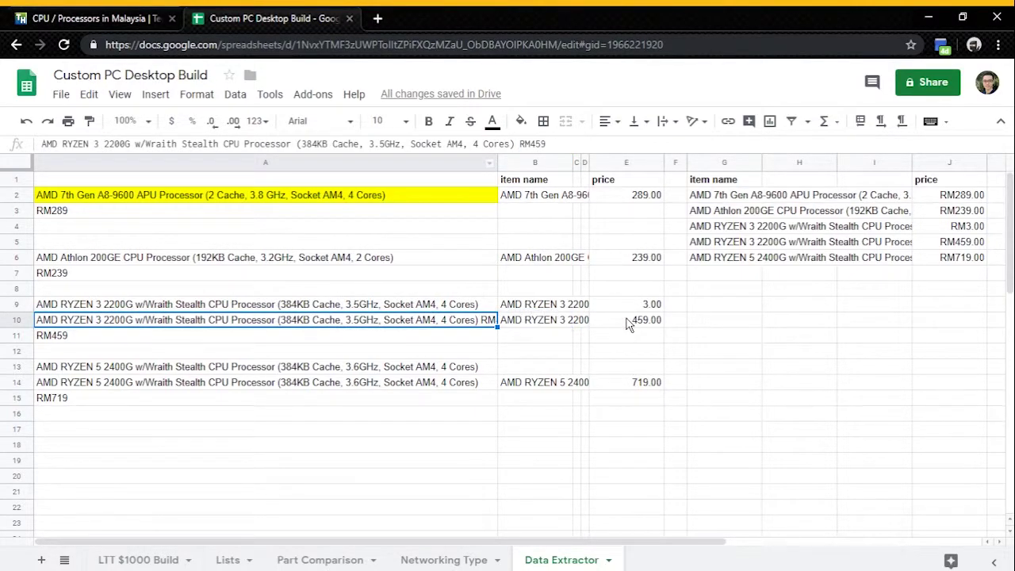
click(634, 306)
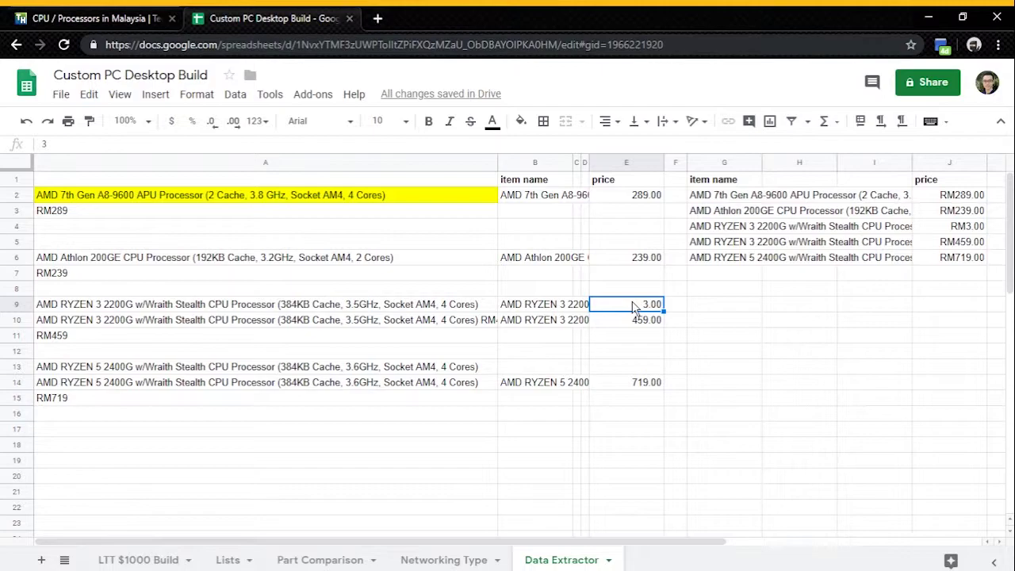
click(450, 325)
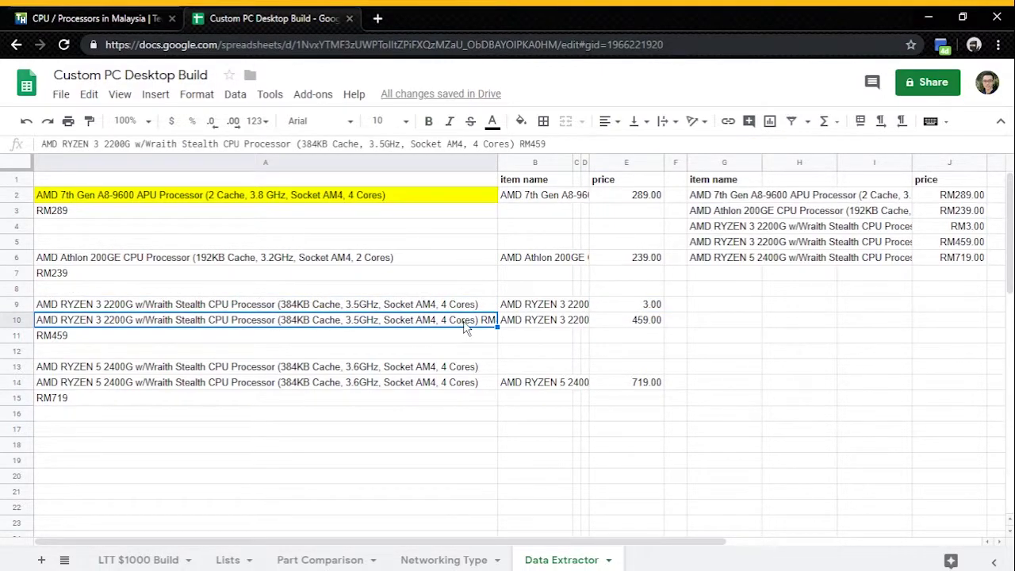
- Add \z to the REGEXEXTRACT pattern in E1 so it reads "[0-9.]+\z", and check the price in E9
click(635, 179)
click(695, 144)
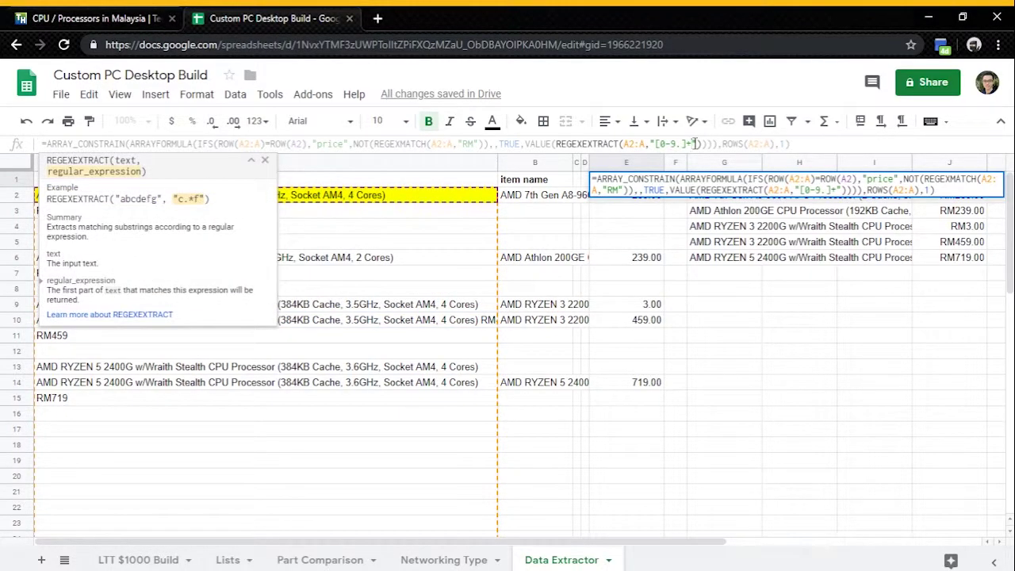
text(\z)
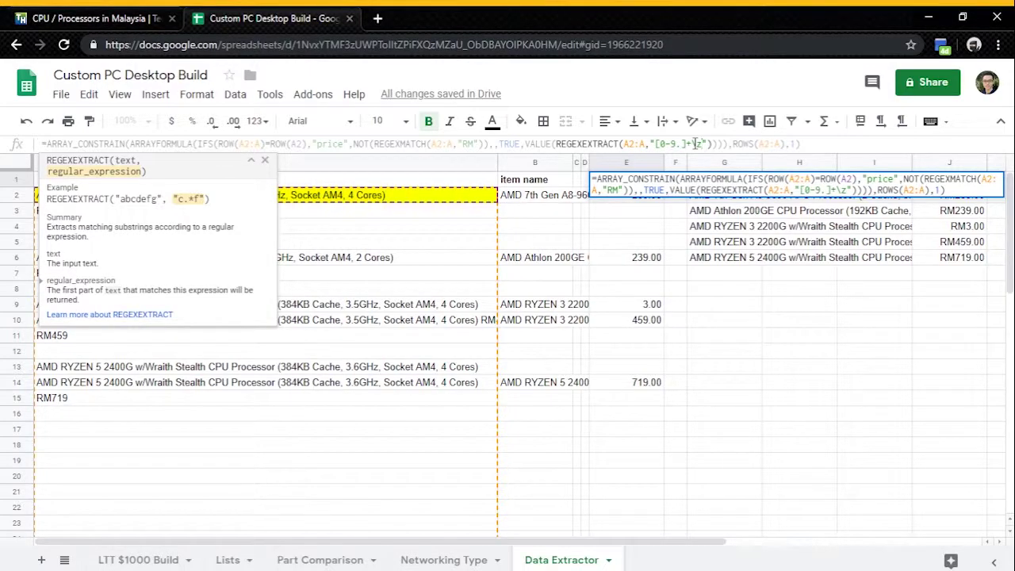
key(Return)
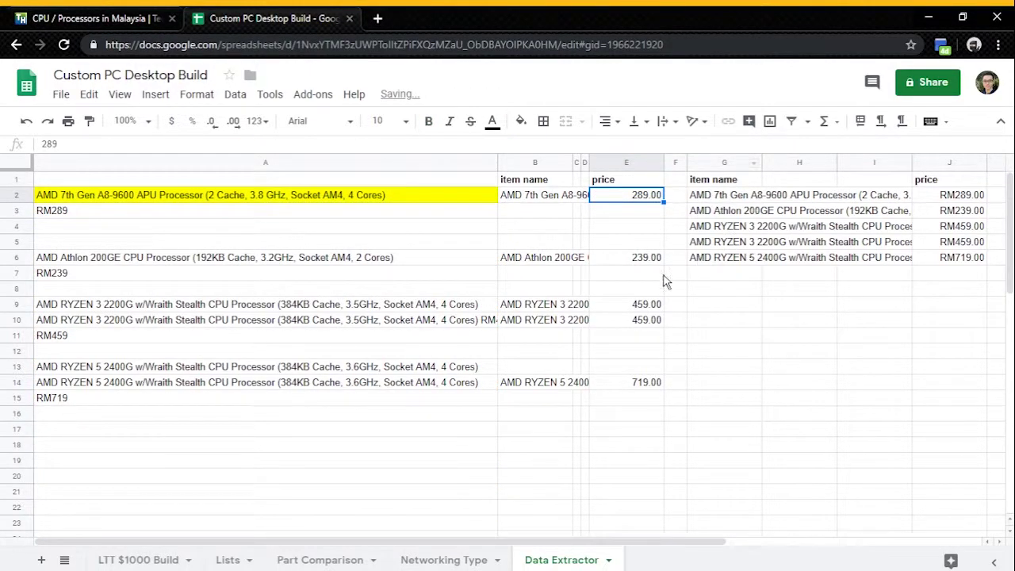
click(657, 306)
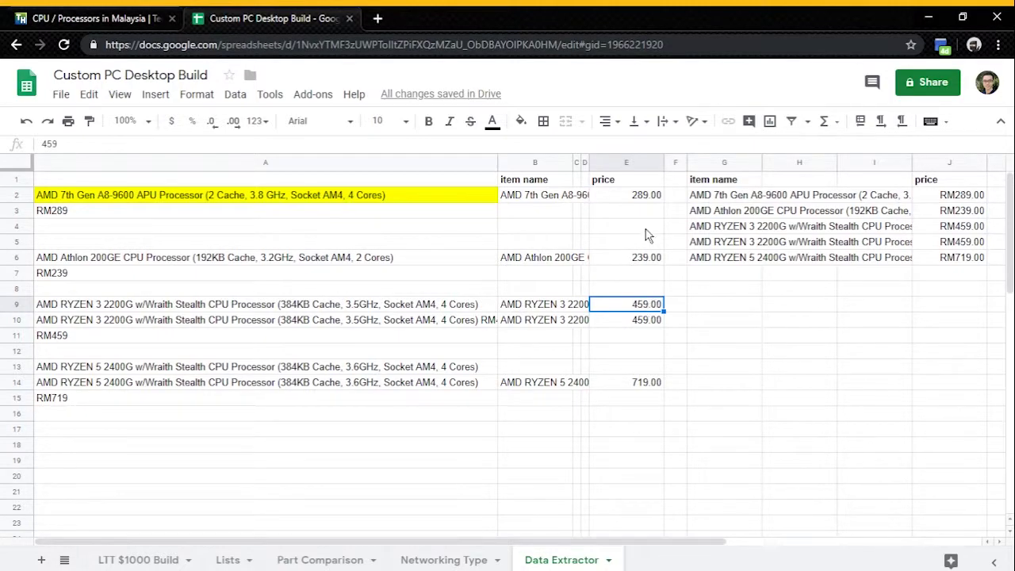
- Remove \z from the REGEXEXTRACT pattern in the E1 price formula
click(643, 176)
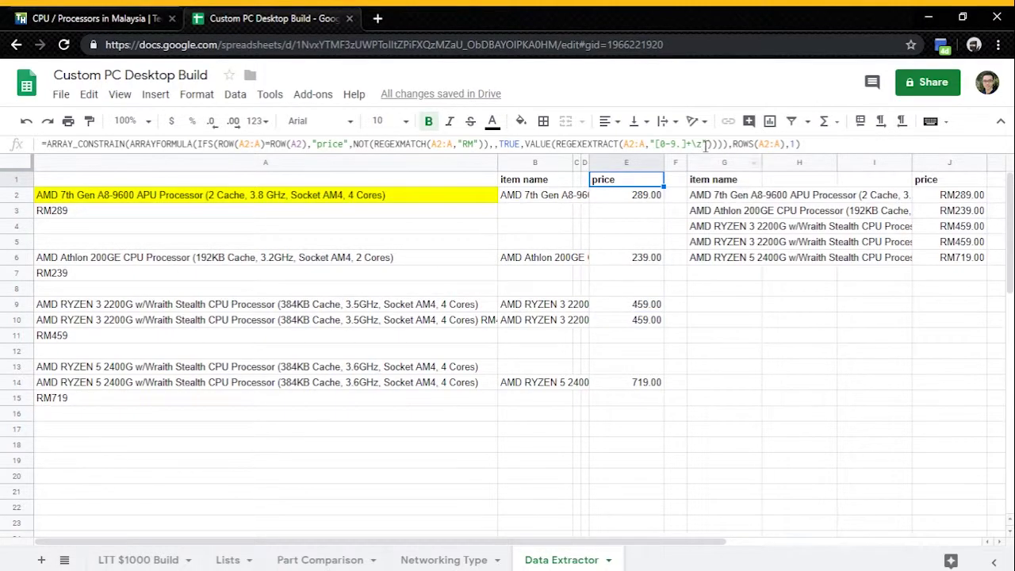
click(705, 145)
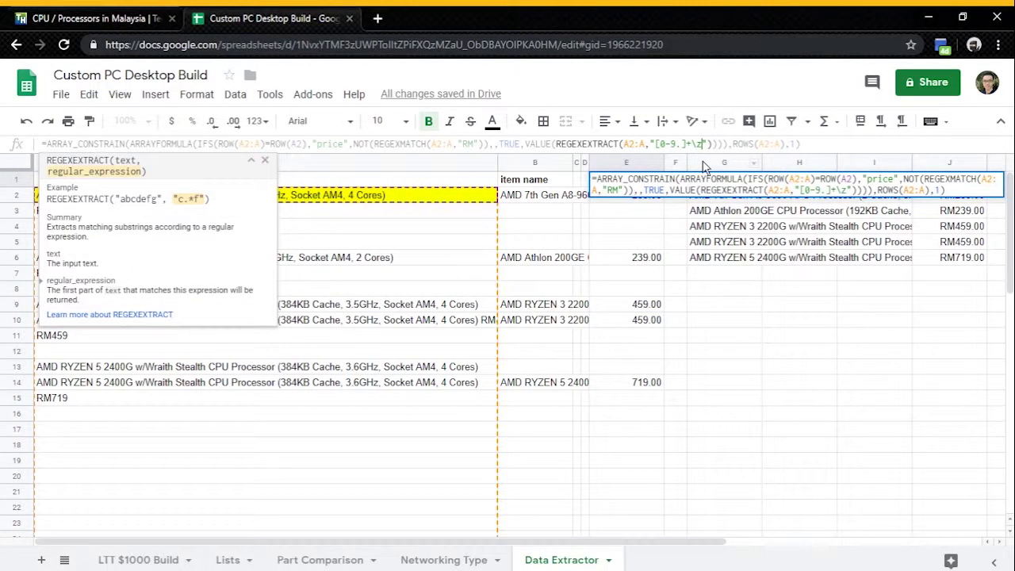
key(BackSpace)
key(BackSpace)
key(Return)
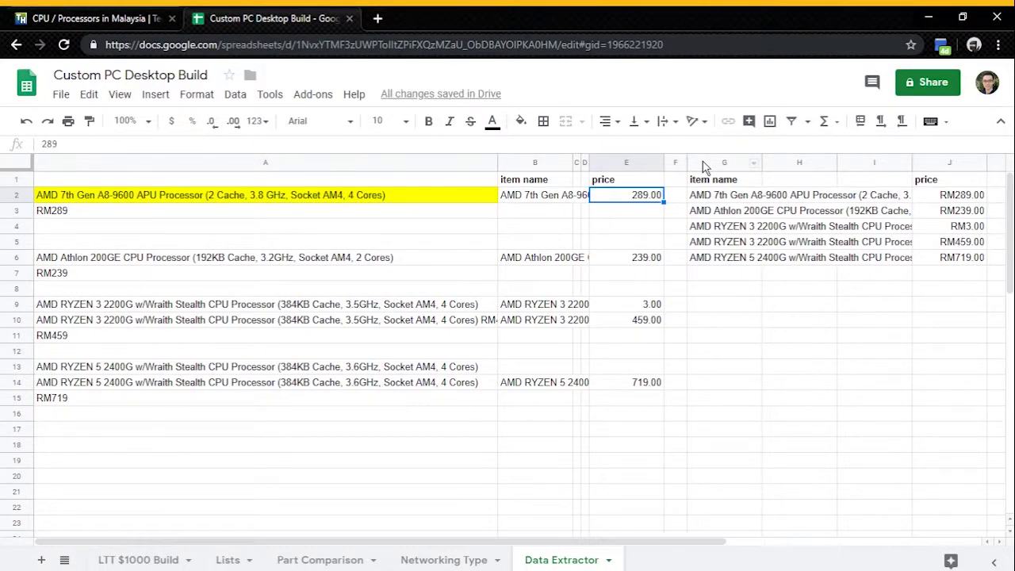
- Examine the item name formula in B1 and how column B follows column A's names and the filled or blank prices in column E
click(568, 182)
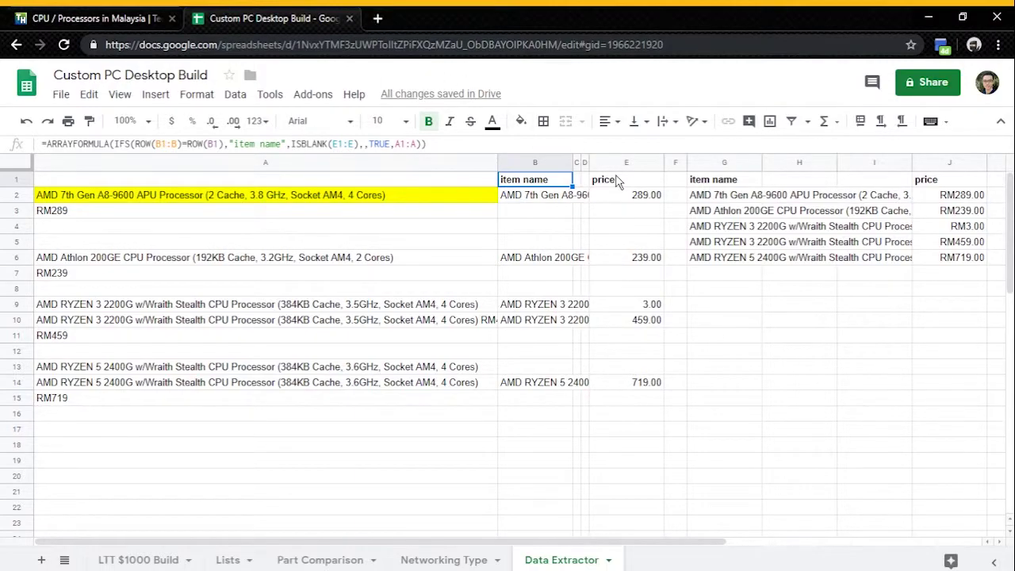
click(645, 199)
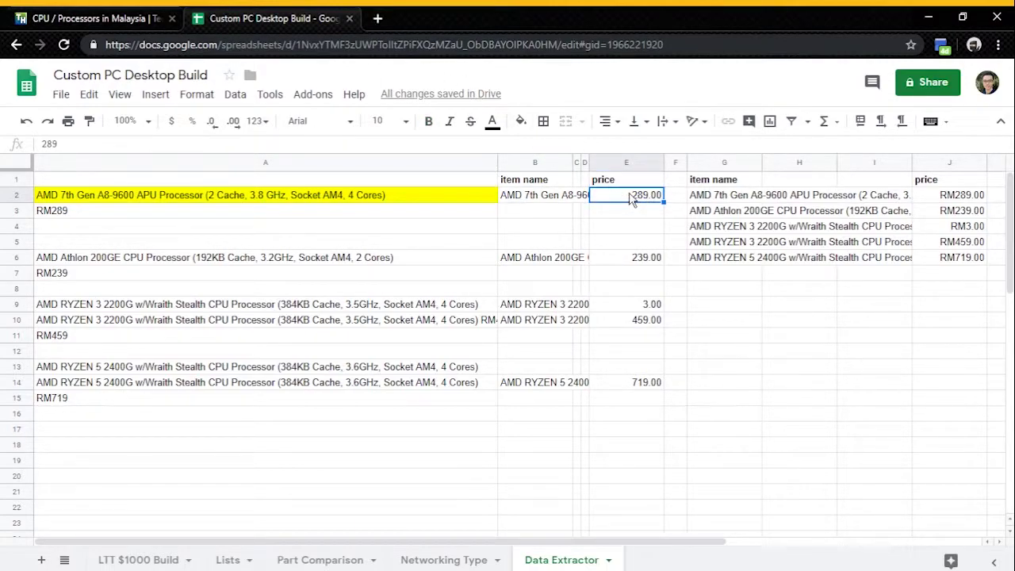
click(559, 211)
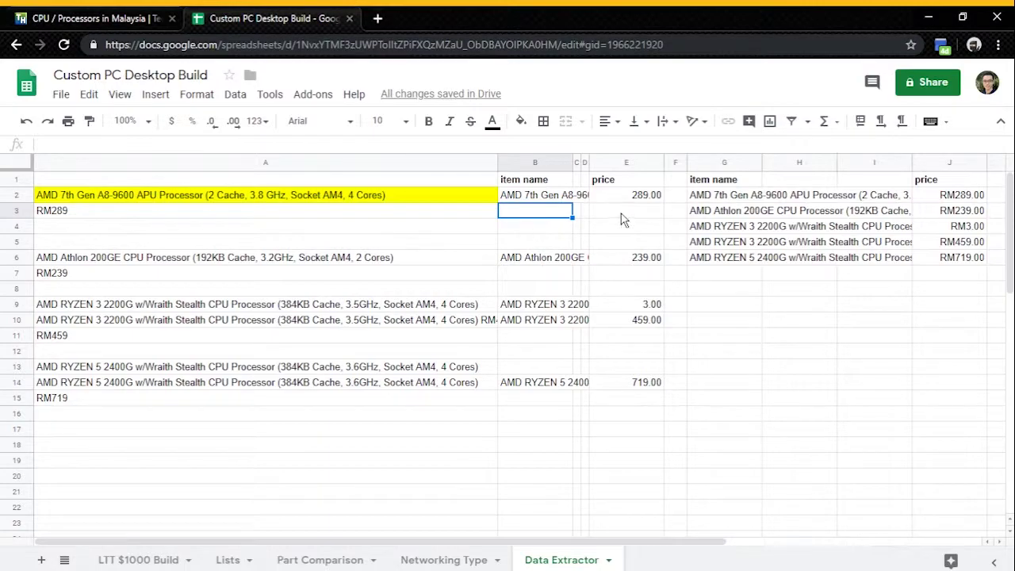
drag(623, 220, 535, 243)
click(558, 200)
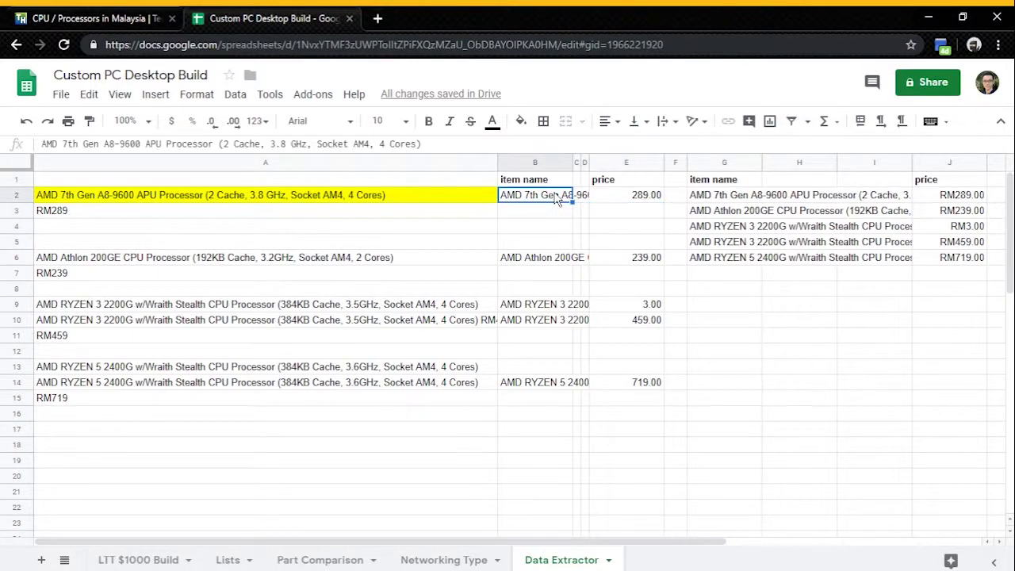
click(403, 200)
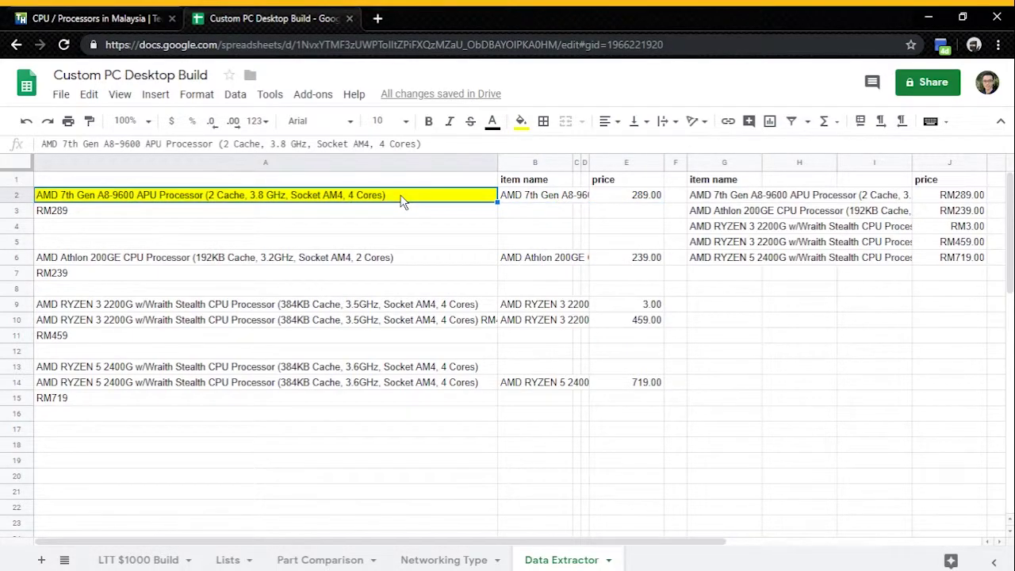
click(567, 198)
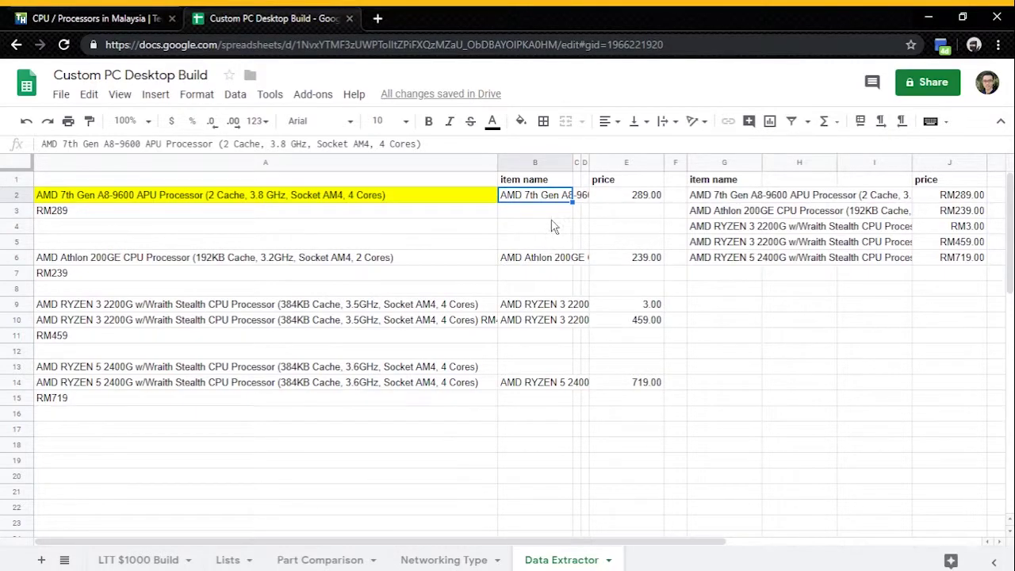
drag(551, 213, 612, 249)
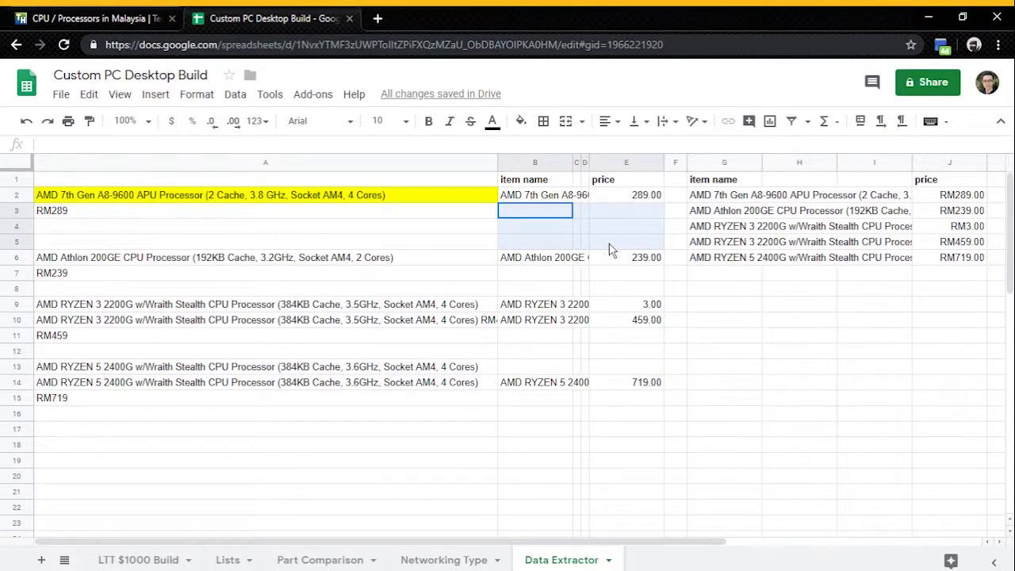
- Examine the TRANSPOSE, SPLIT and TEXTJOIN formula in G1 and the condensed item list below it
click(737, 186)
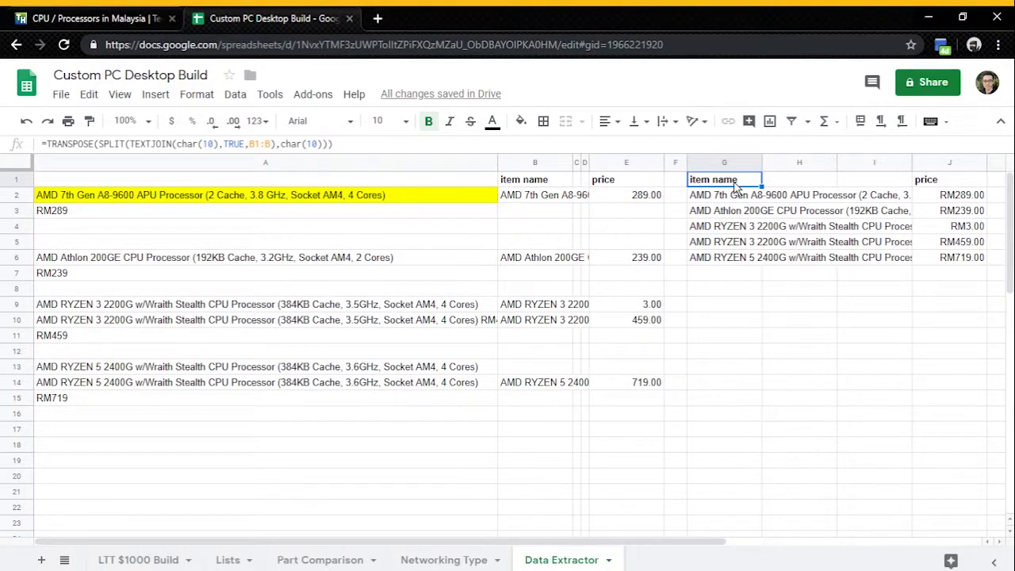
drag(731, 195, 736, 265)
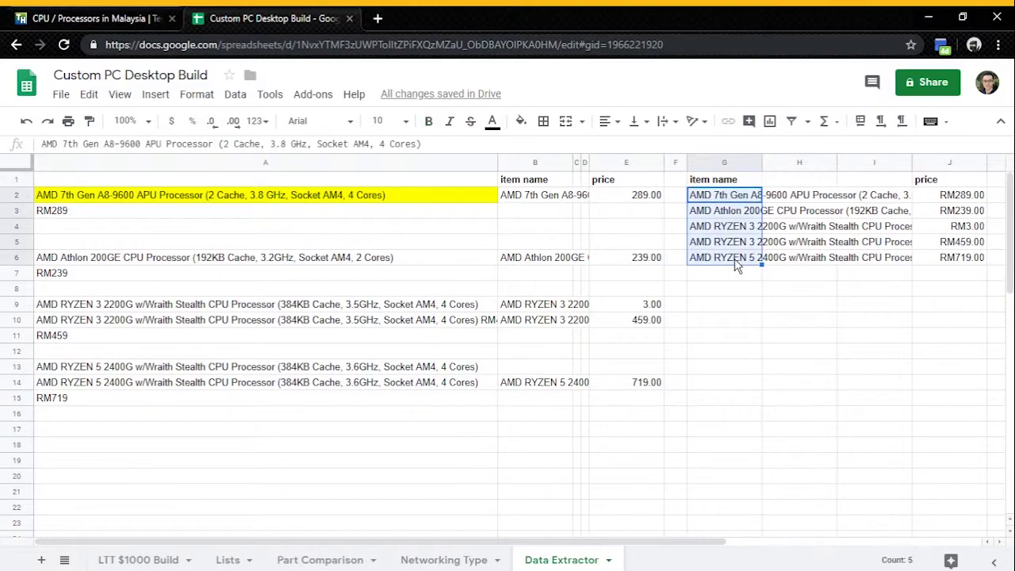
click(734, 187)
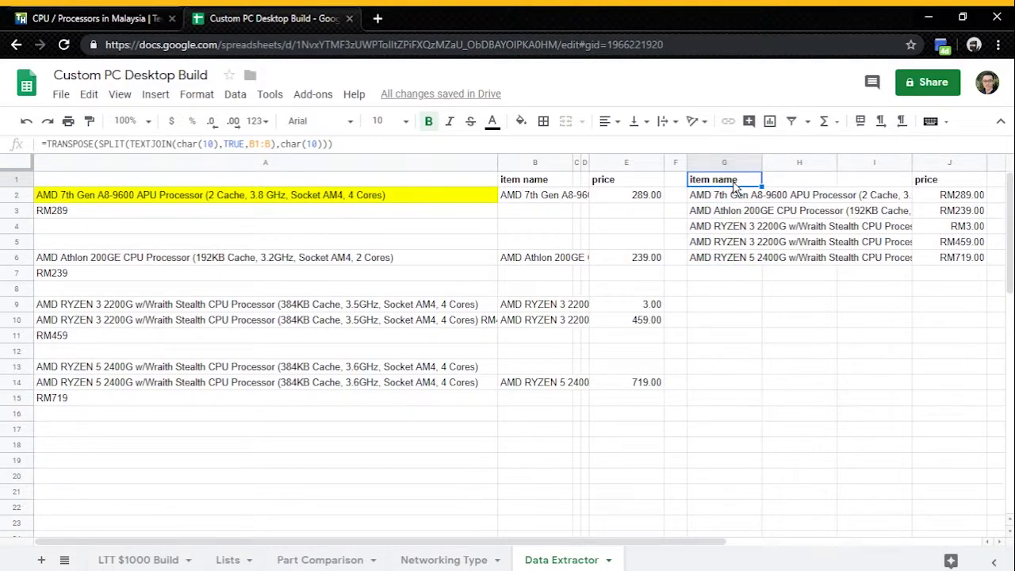
- Reduce the G1 formula to =TEXTJOIN(char(10),TRUE,B1:B) and compare its joined text with the item names in B1:B14
drag(131, 145, 46, 145)
key(BackSpace)
drag(251, 145, 192, 144)
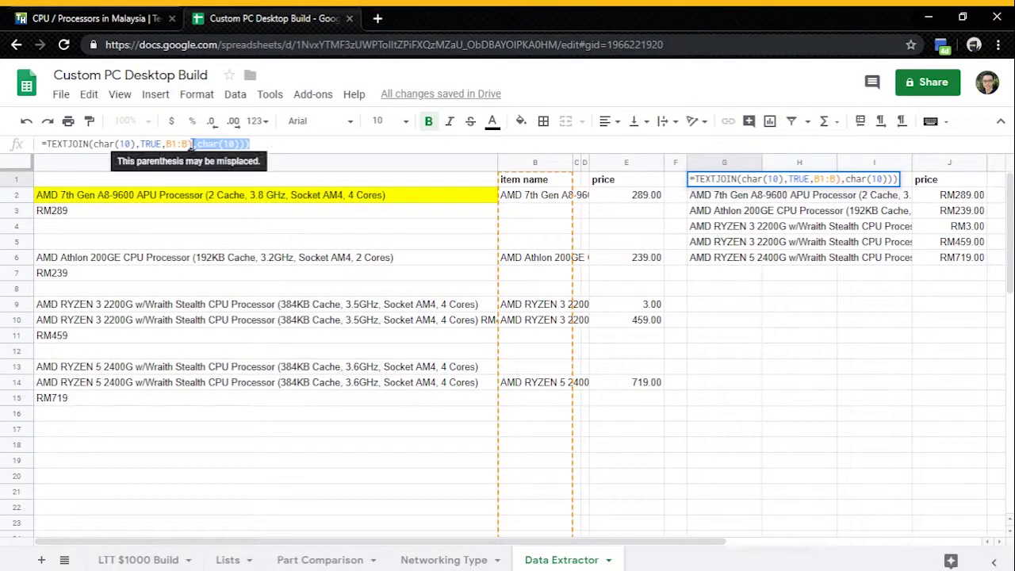
key(BackSpace)
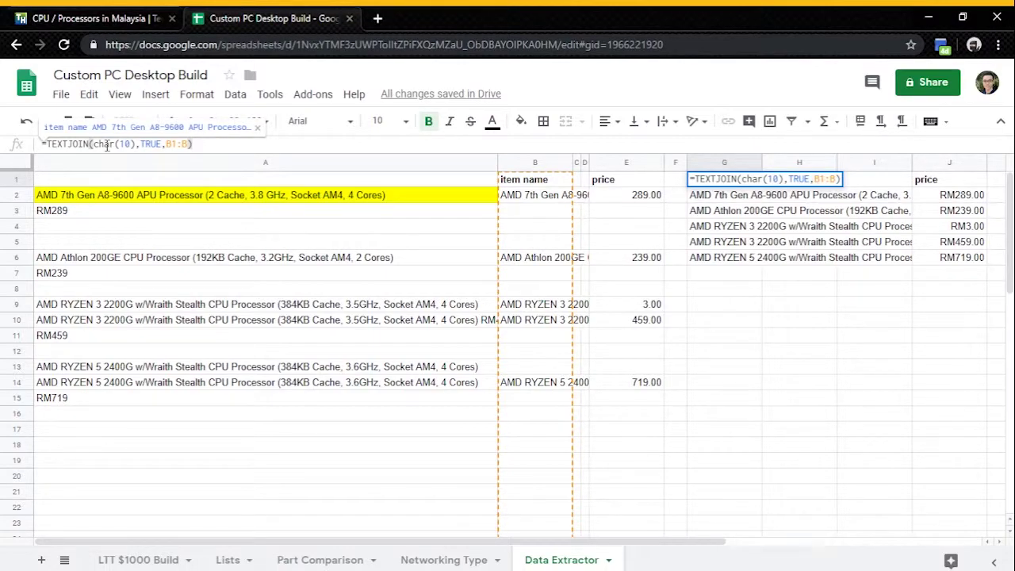
key(Return)
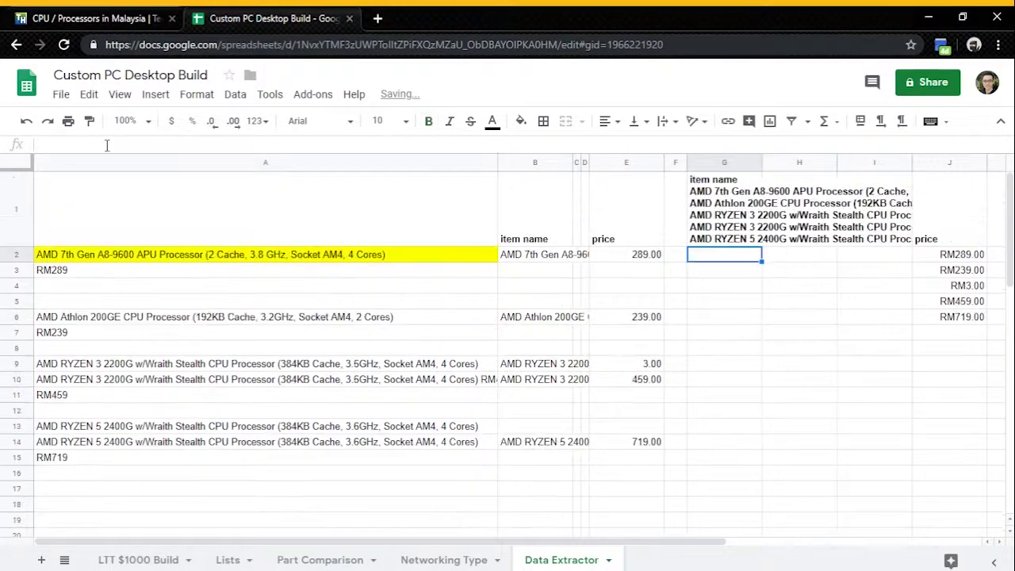
key(Up)
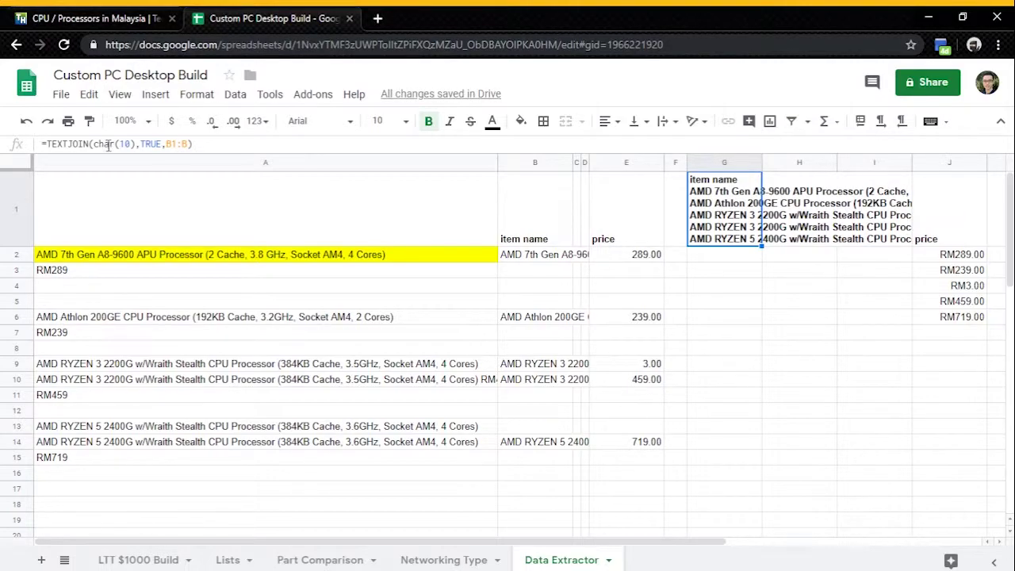
drag(546, 190, 548, 454)
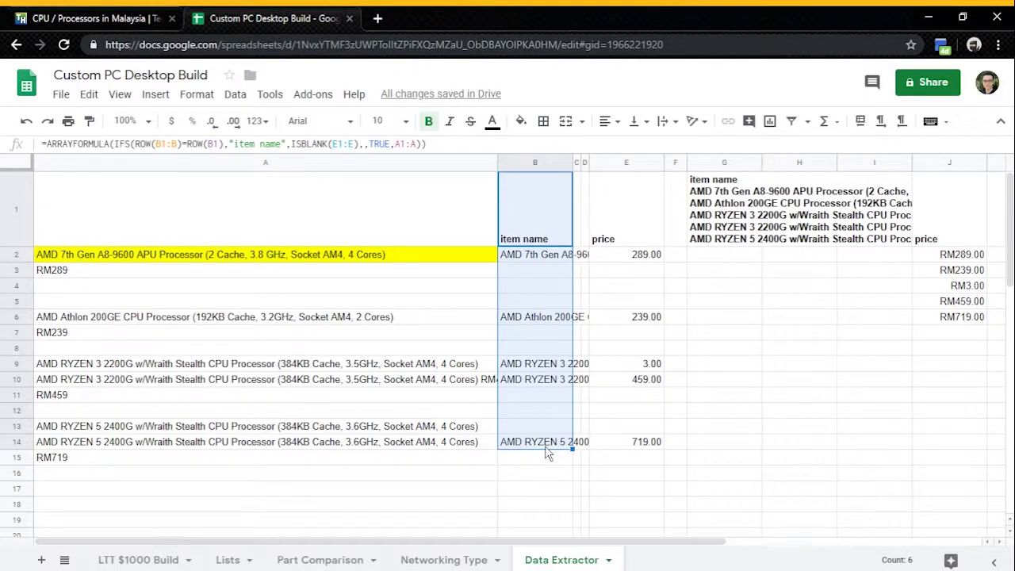
- Wrap the TEXTJOIN formula in G1 in SPLIT with char(10) as the delimiter
click(753, 242)
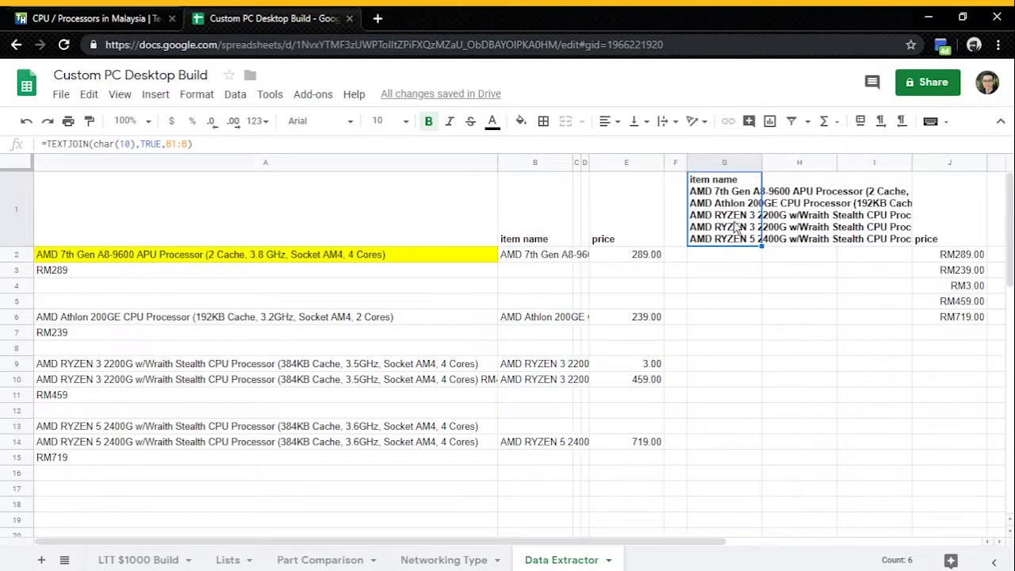
click(48, 144)
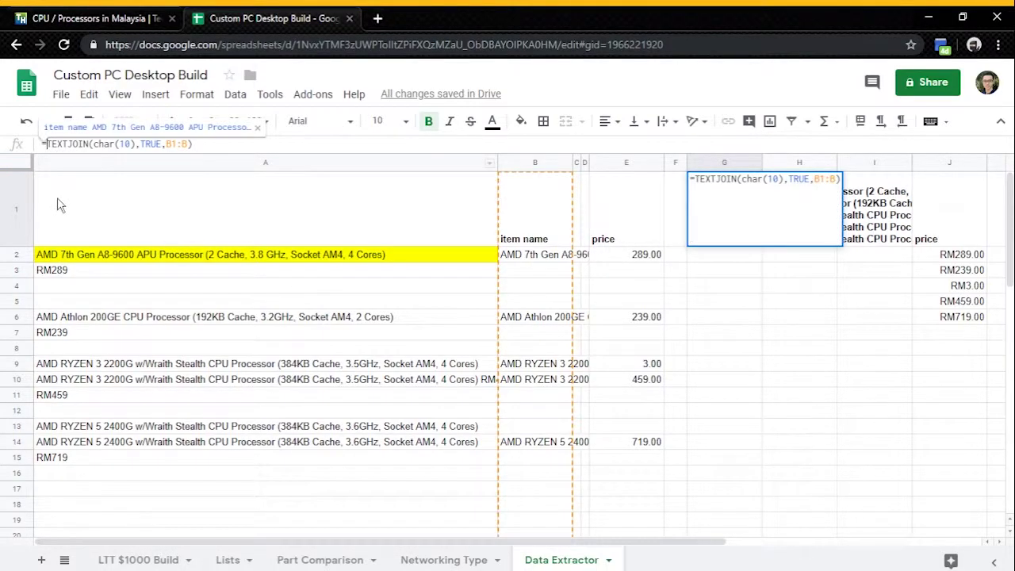
text(SPLIT()
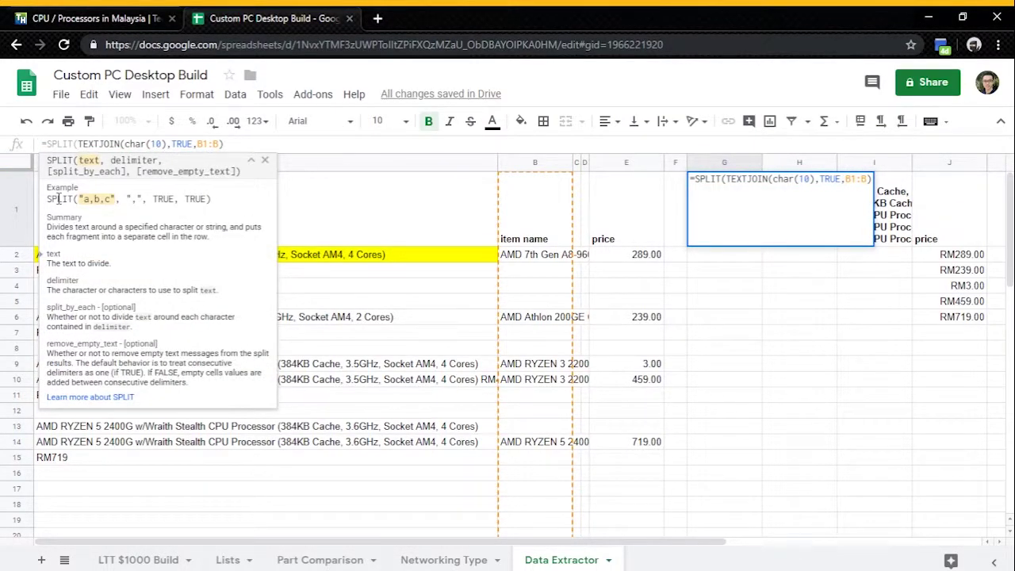
key(End)
text(,char(10)
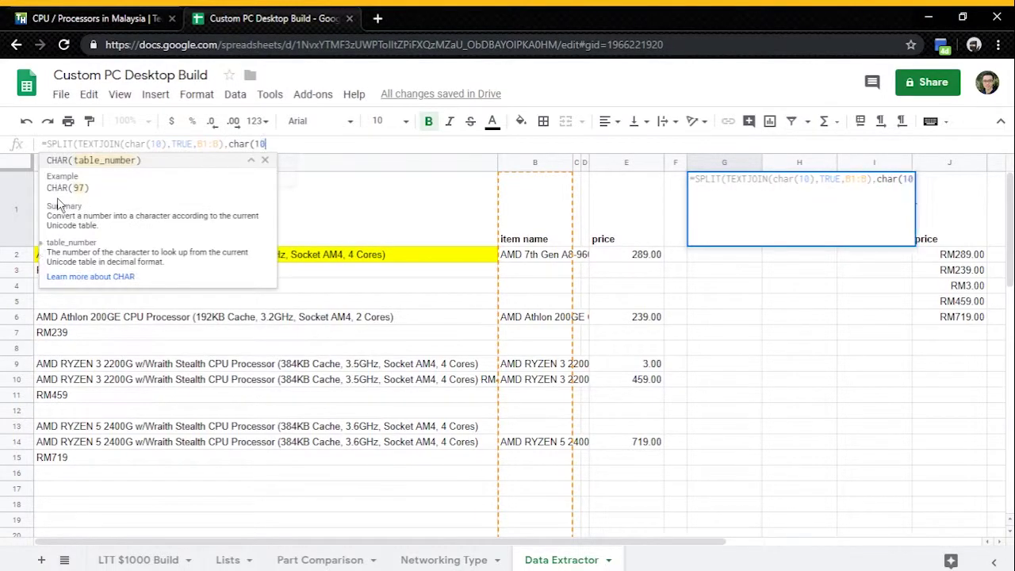
text()))
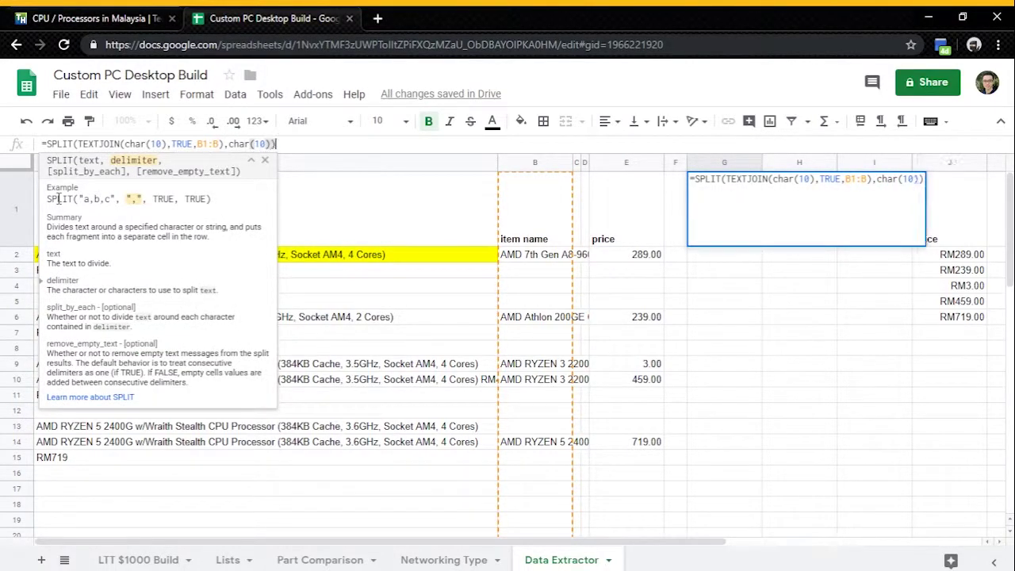
key(Return)
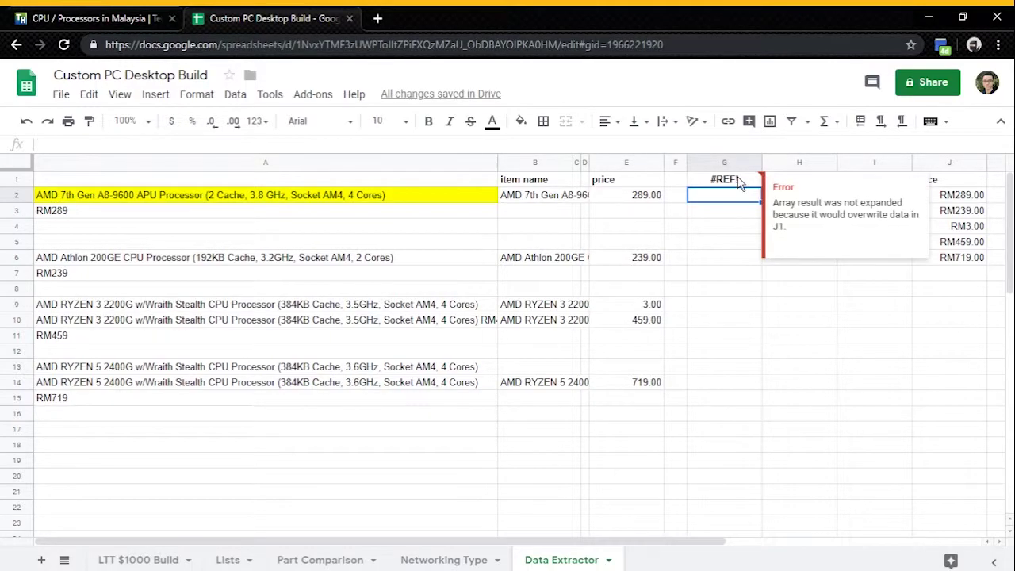
- Clear the price formula in J1 so the split item names can expand along row 1
click(953, 183)
key(Delete)
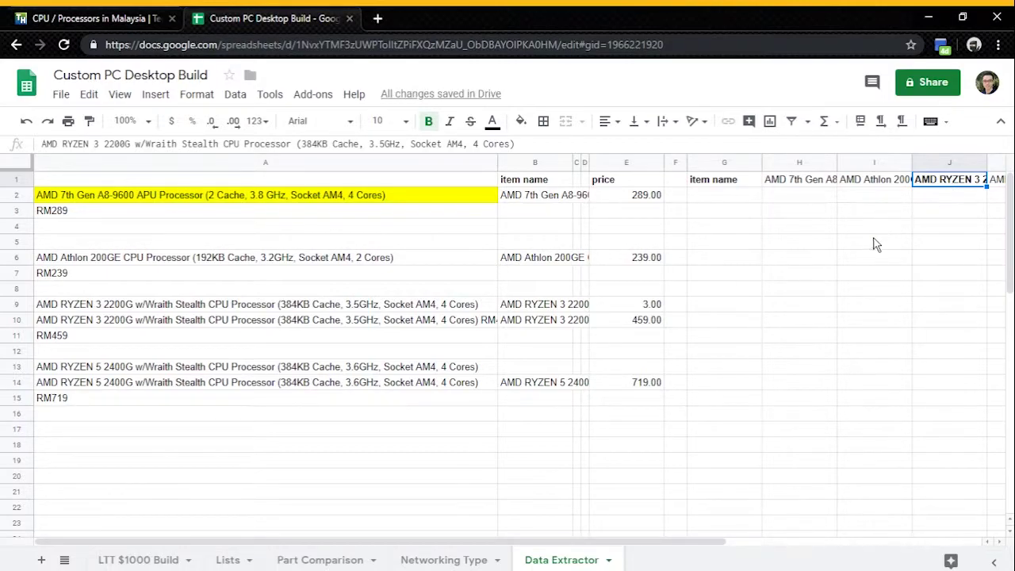
scroll(873, 244, right, 2)
- Wrap the SPLIT formula in G1 in TRANSPOSE to list the item names down column G
click(270, 184)
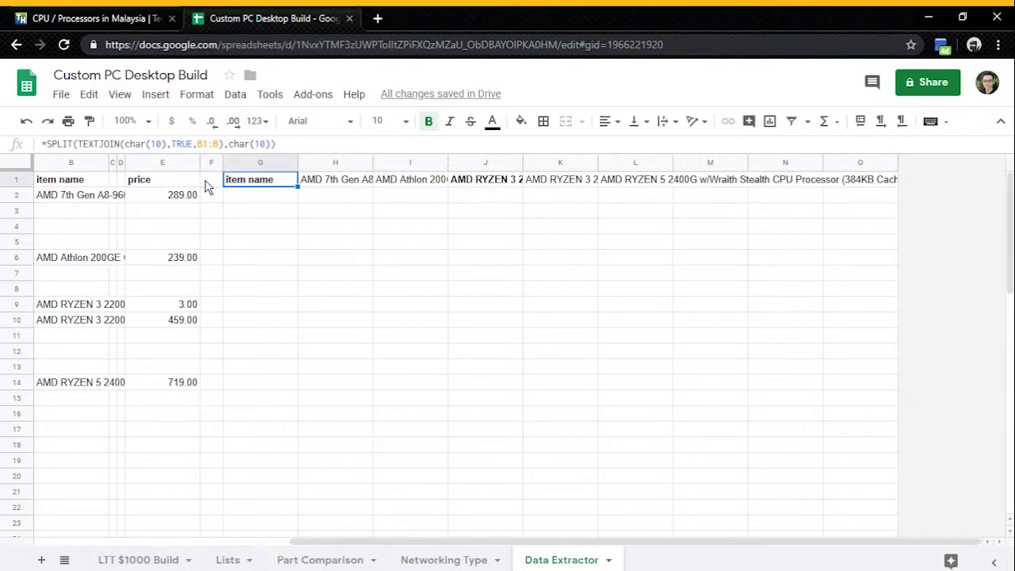
click(46, 144)
text(TRANSPOSE()
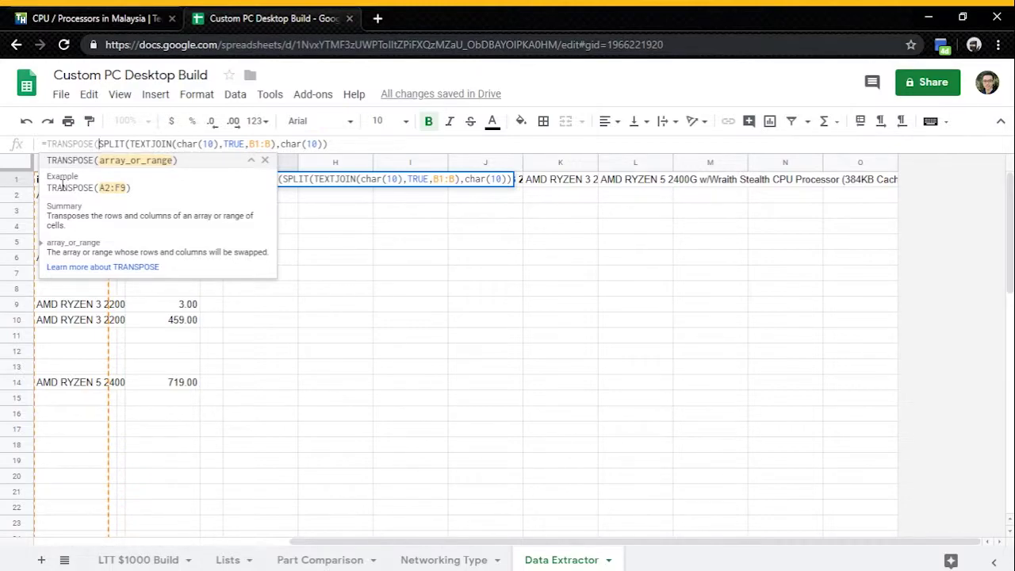
key(Return)
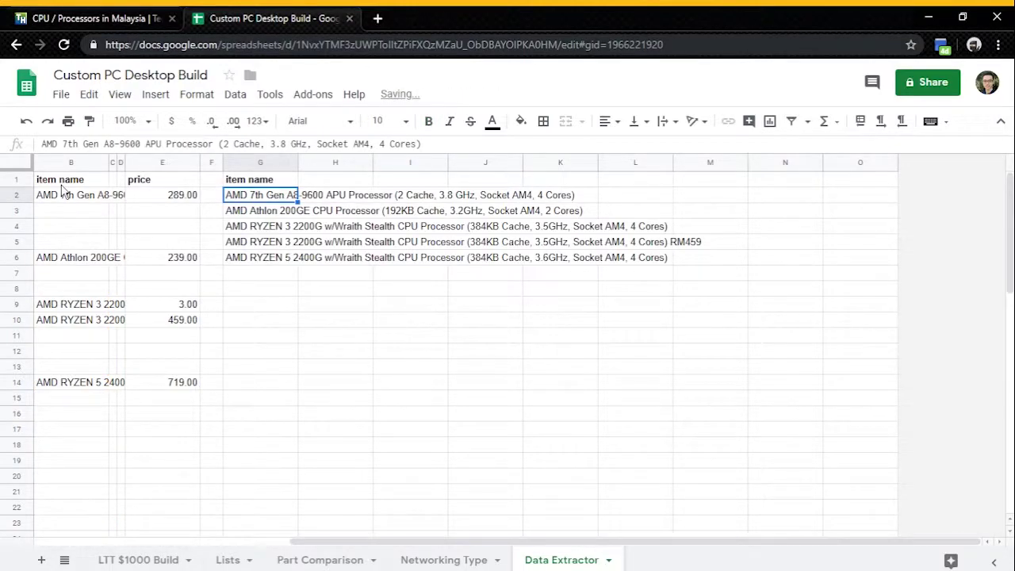
- Copy the TRANSPOSE formula from G1 into J1 for the prices in E1:E, and review the G1 formula
click(236, 181)
scroll(317, 256, left, 5)
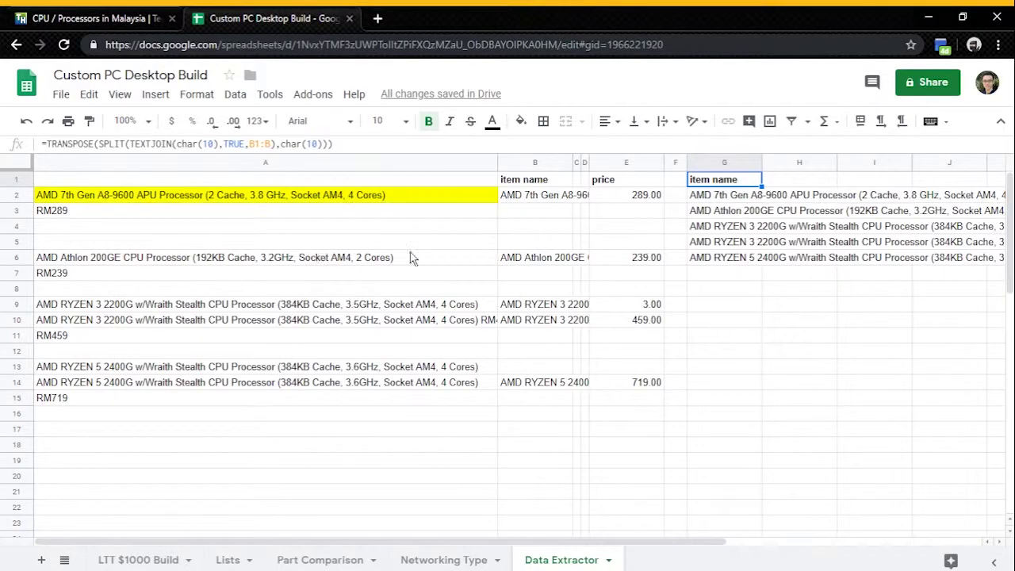
key(ctrl+c)
scroll(710, 242, right, 5)
click(476, 181)
key(ctrl+v)
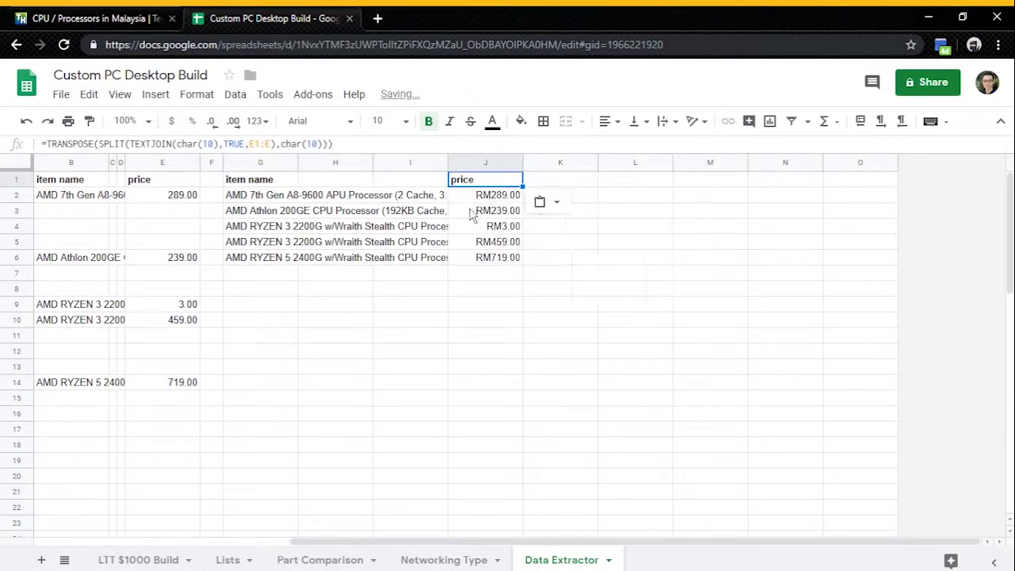
click(242, 181)
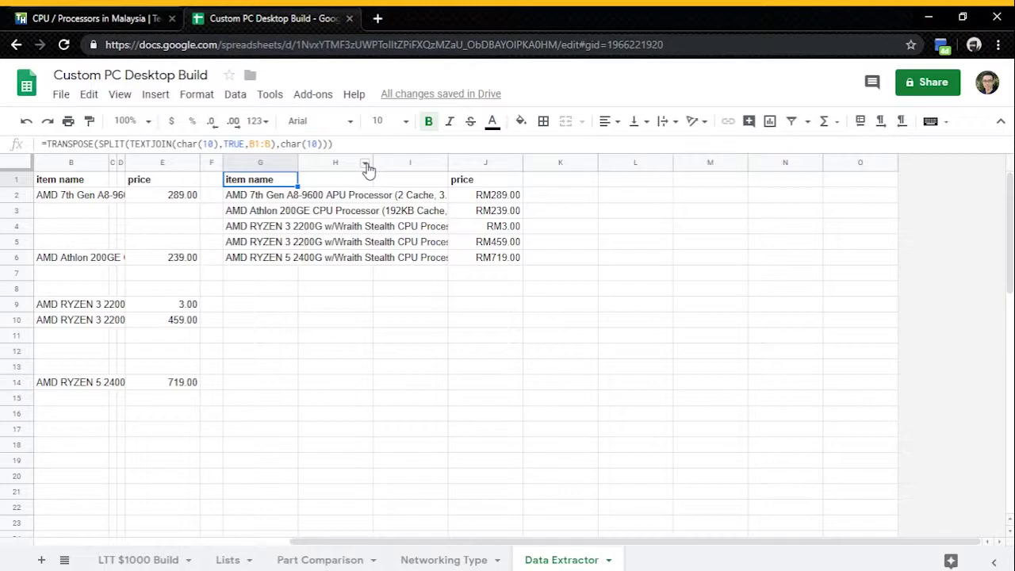
scroll(388, 206, left, 5)
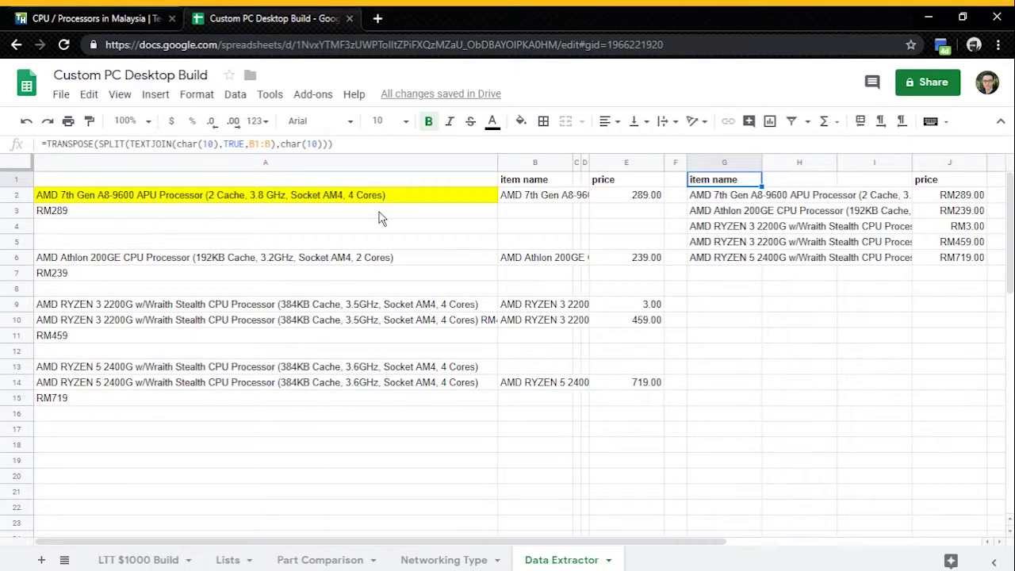
- Switch to the TechHypermart processors page and copy all listings from AMD 7th Gen A8-9600 to Intel Xeon E5-2697 v4
key(ctrl+Tab)
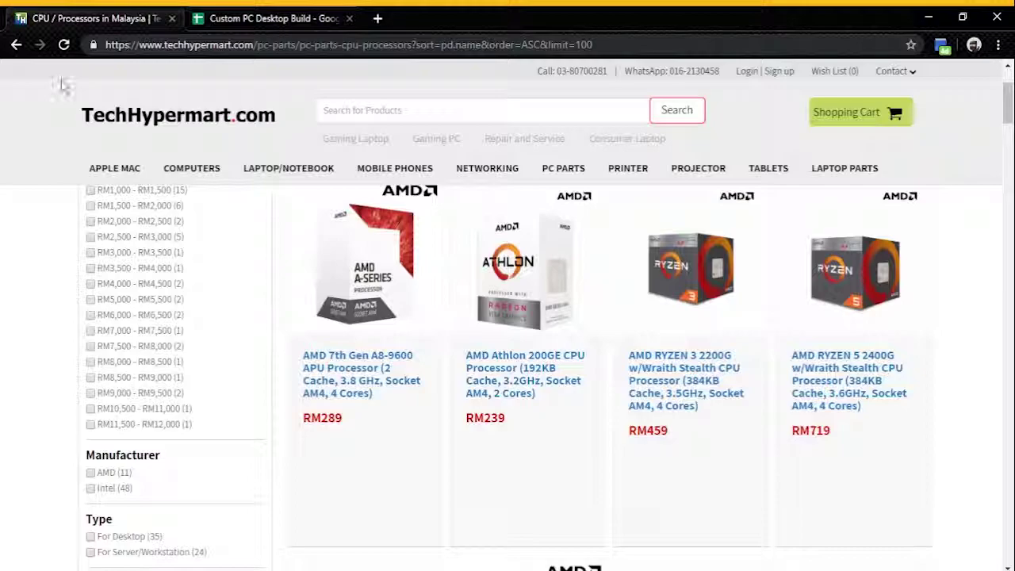
scroll(302, 362, up, 3)
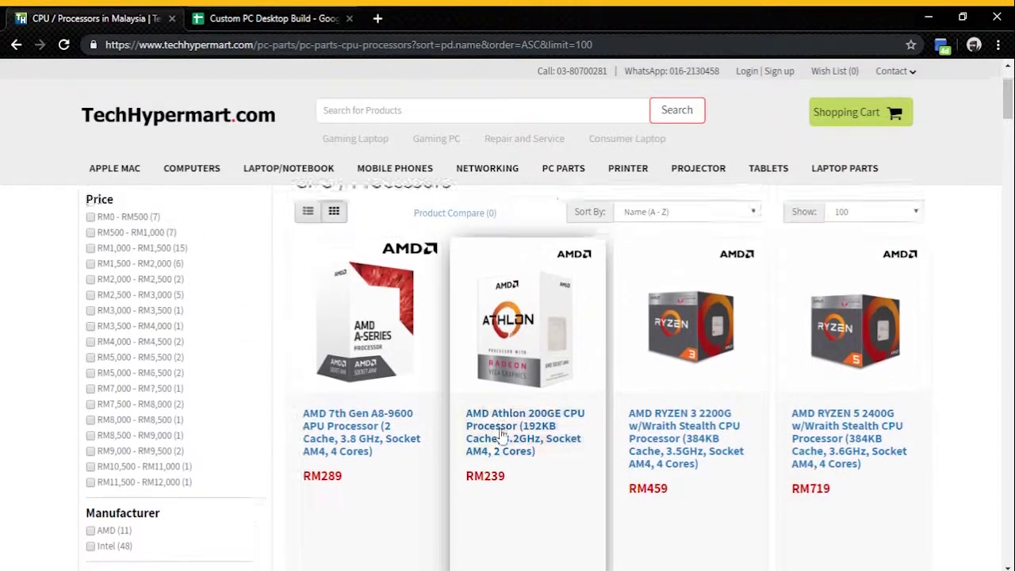
scroll(304, 364, down, 3)
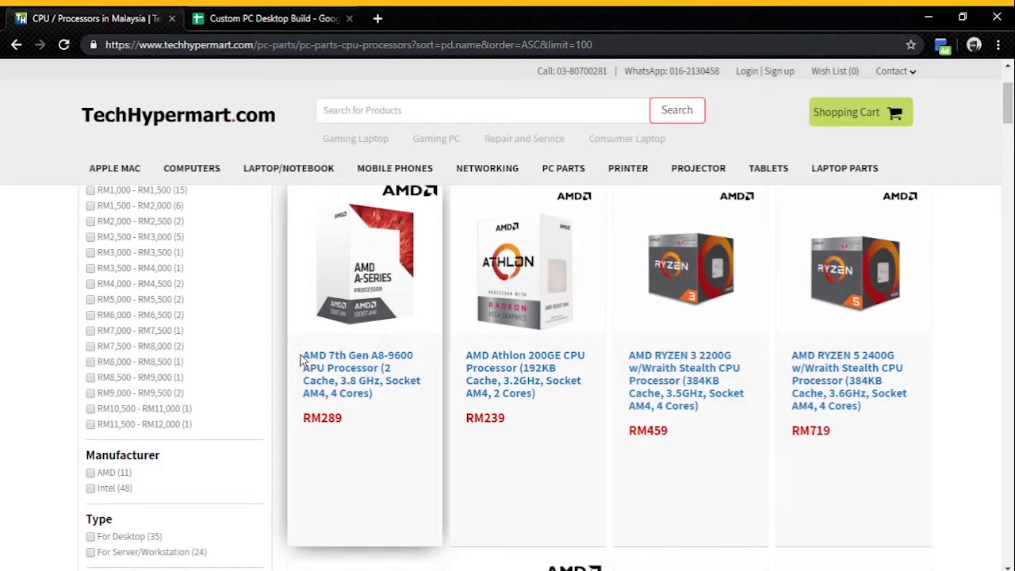
drag(1010, 103, 1009, 560)
scroll(696, 411, up, 2)
drag(704, 426, 696, 418)
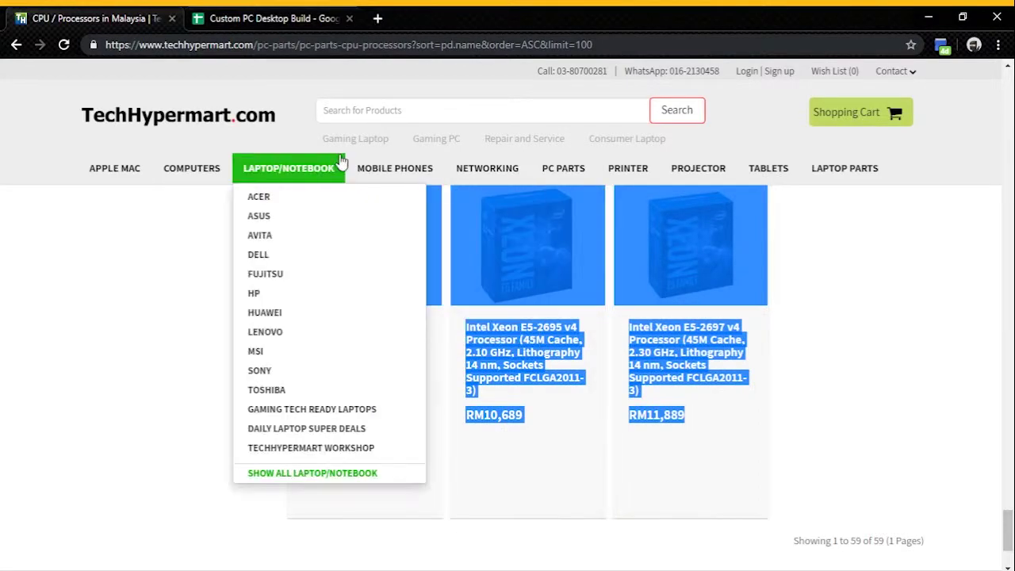
- Return to the Custom PC Desktop Build spreadsheet and paste the processor listings into Data Extractor starting at A2
click(274, 17)
click(144, 200)
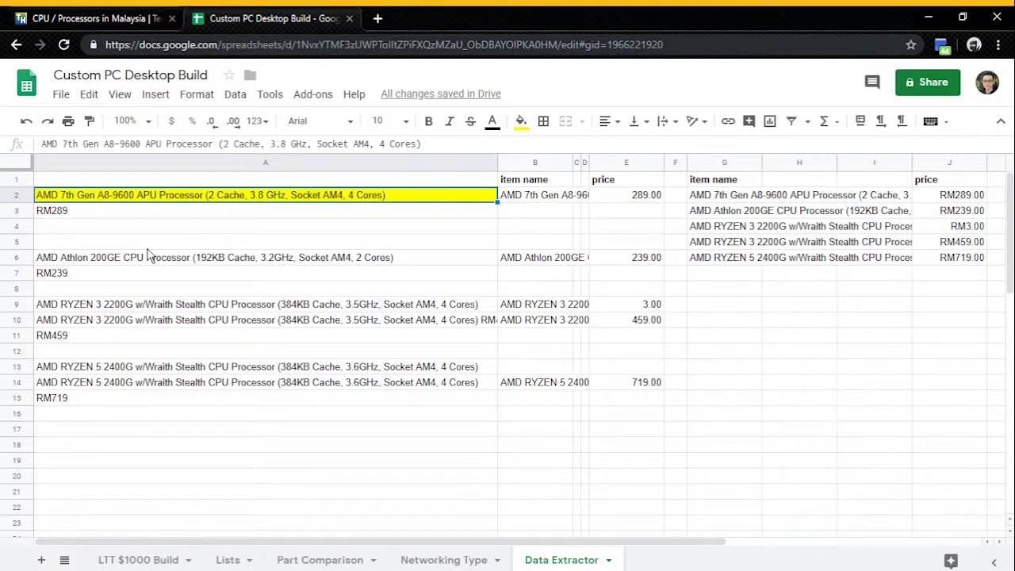
key(ctrl+v)
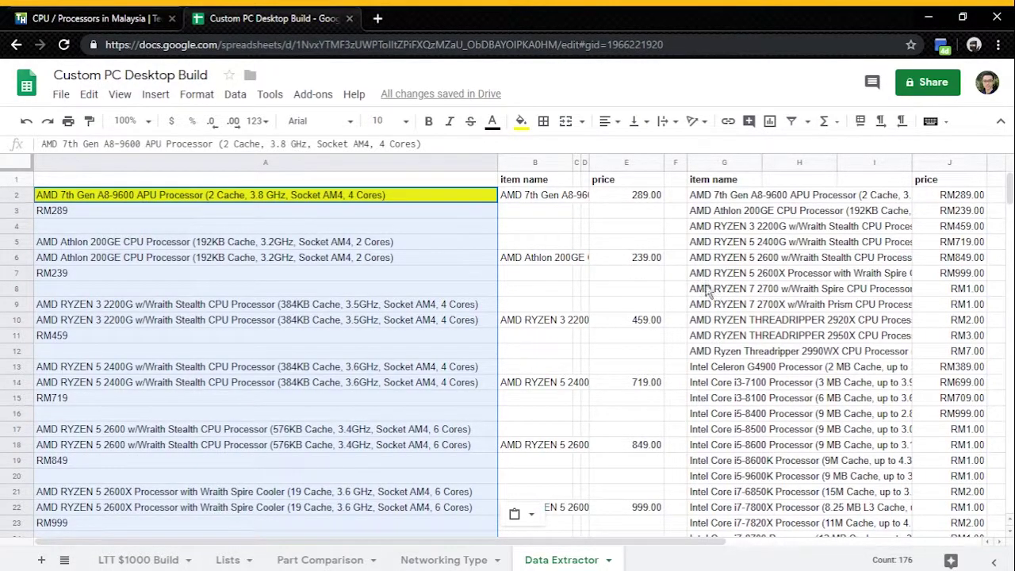
- Copy the extracted item names and prices in G2:J60, without the header row
scroll(707, 291, down, 10)
scroll(913, 365, down, 2)
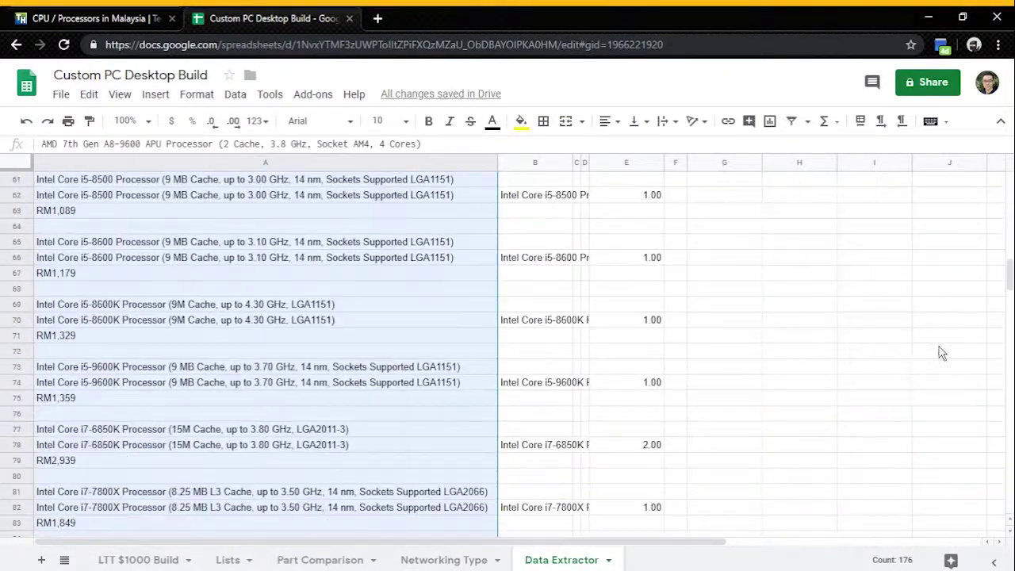
scroll(941, 352, up, 1)
click(961, 237)
scroll(964, 262, up, 1)
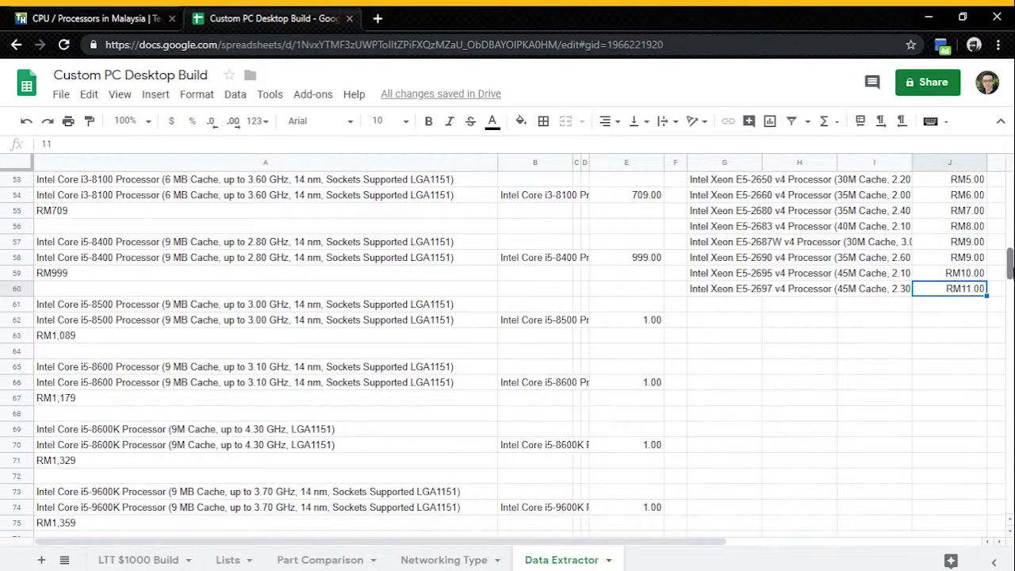
scroll(965, 279, up, 10)
shift+click(724, 201)
key(ctrl+c)
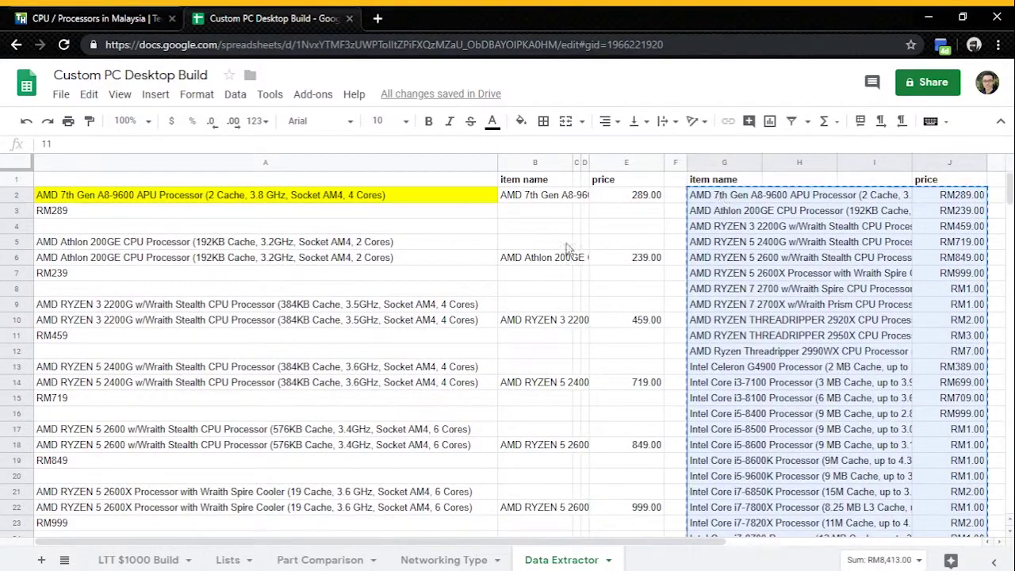
- Add 1000 more rows at the bottom of the Part Comparison sheet
click(320, 560)
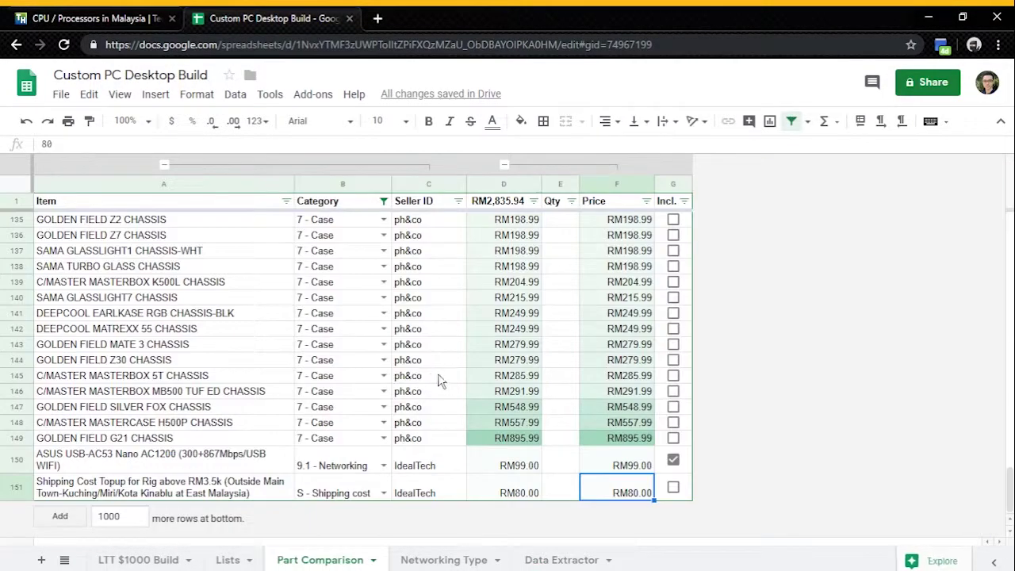
click(70, 517)
scroll(158, 344, up, 18)
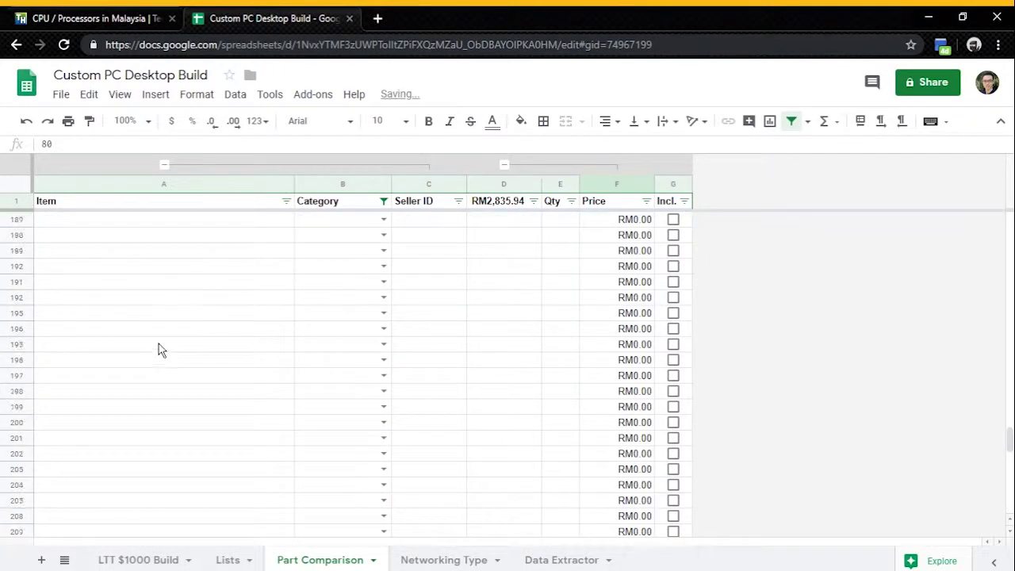
- Paste the extracted processors and prices into Part Comparison at A152, the first empty item row, and review the pasted rows
click(158, 386)
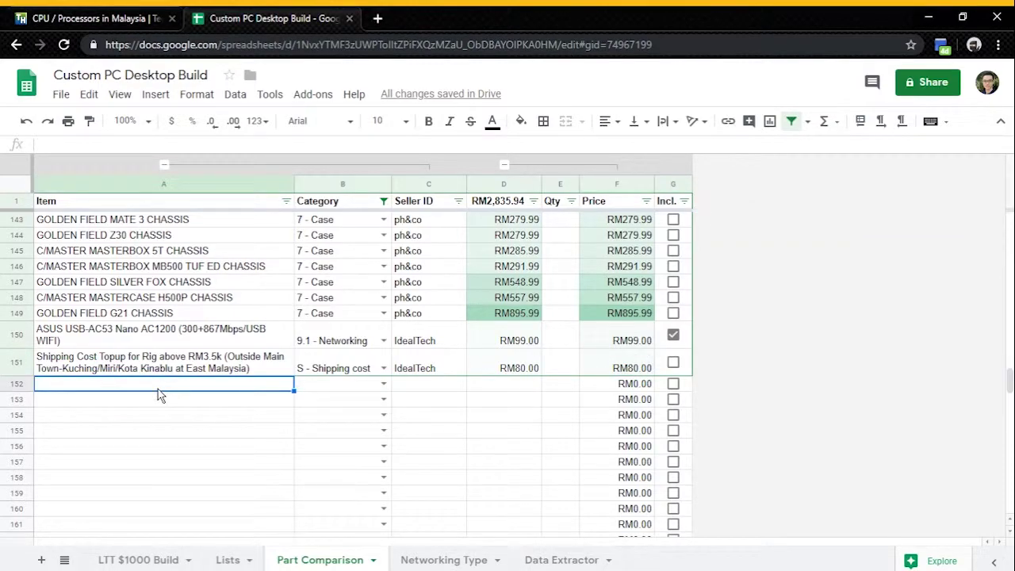
click(618, 384)
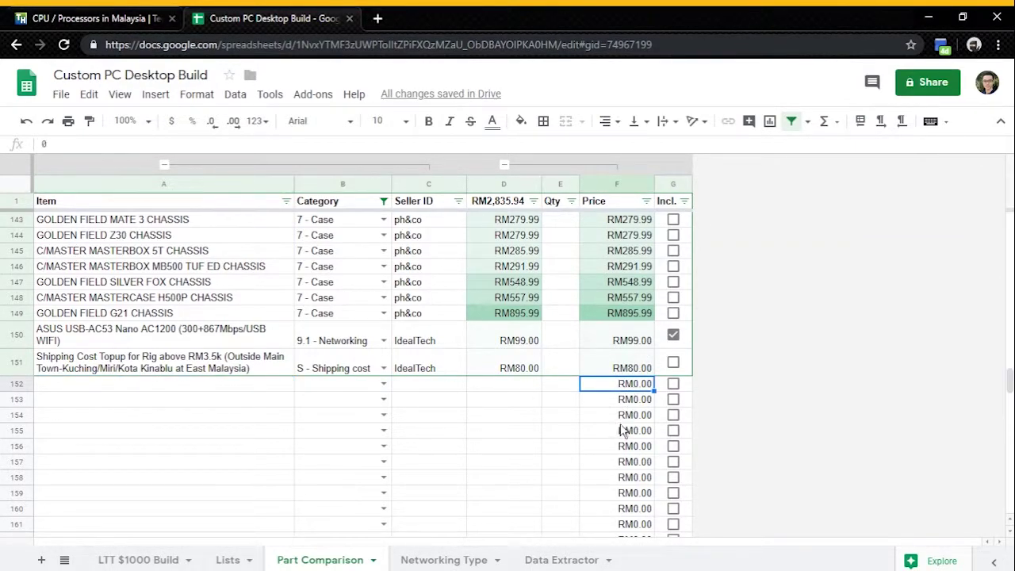
click(165, 387)
key(ctrl+v)
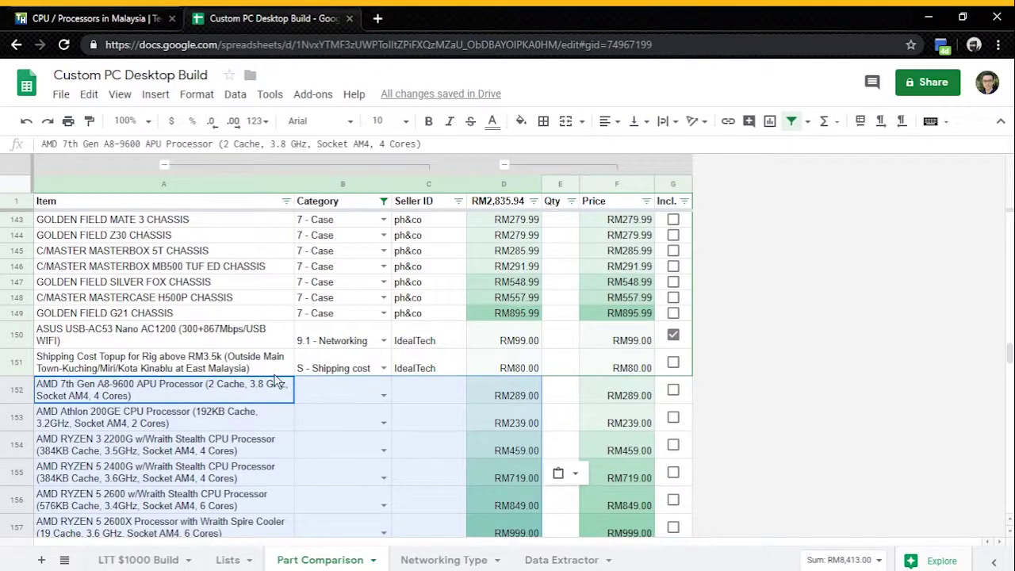
scroll(560, 379, down, 3)
scroll(559, 379, up, 3)
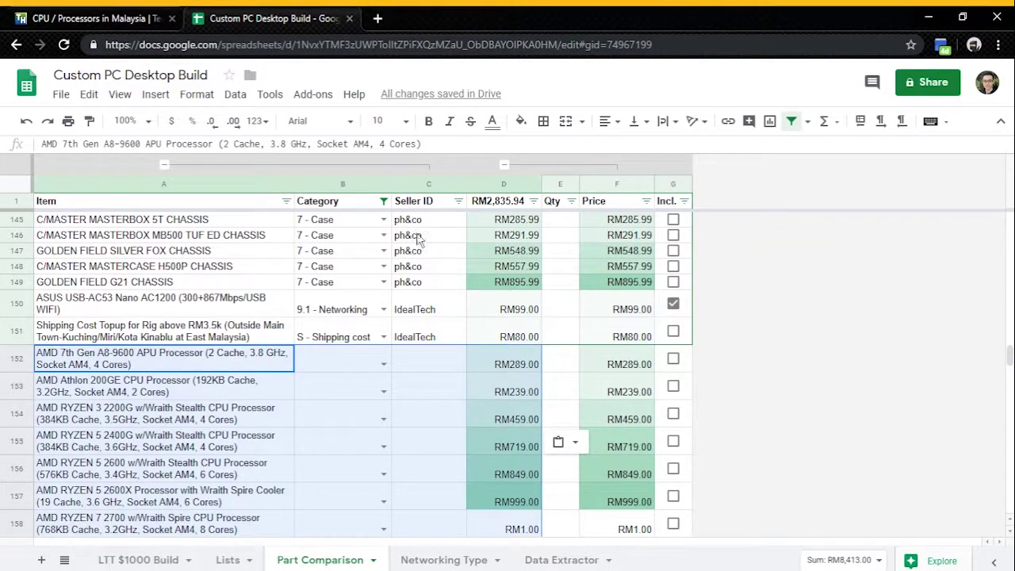
- Compare the Category and Seller ID columns in Part Comparison with the blank columns H and I in Data Extractor
click(357, 185)
click(435, 183)
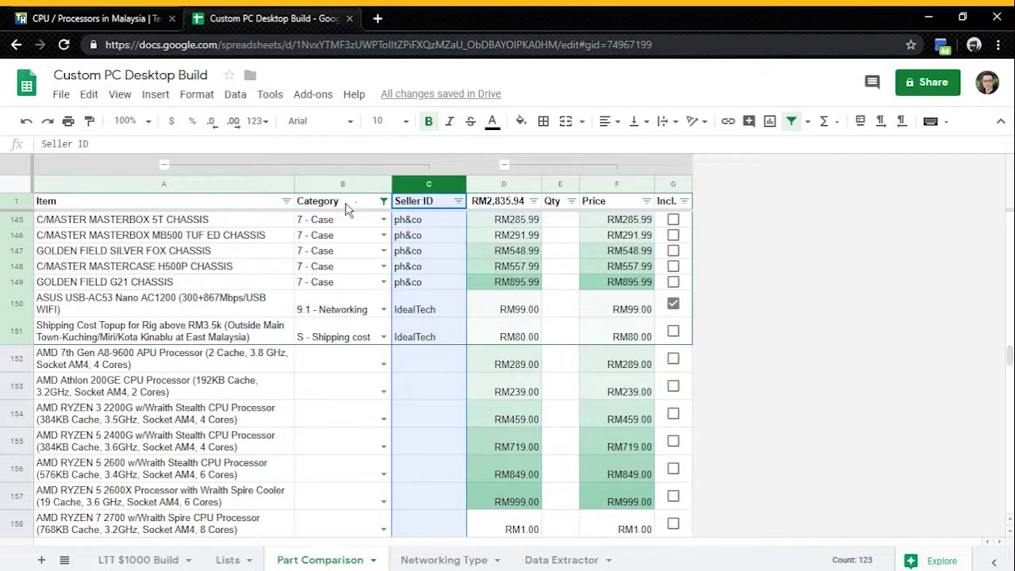
shift+click(341, 183)
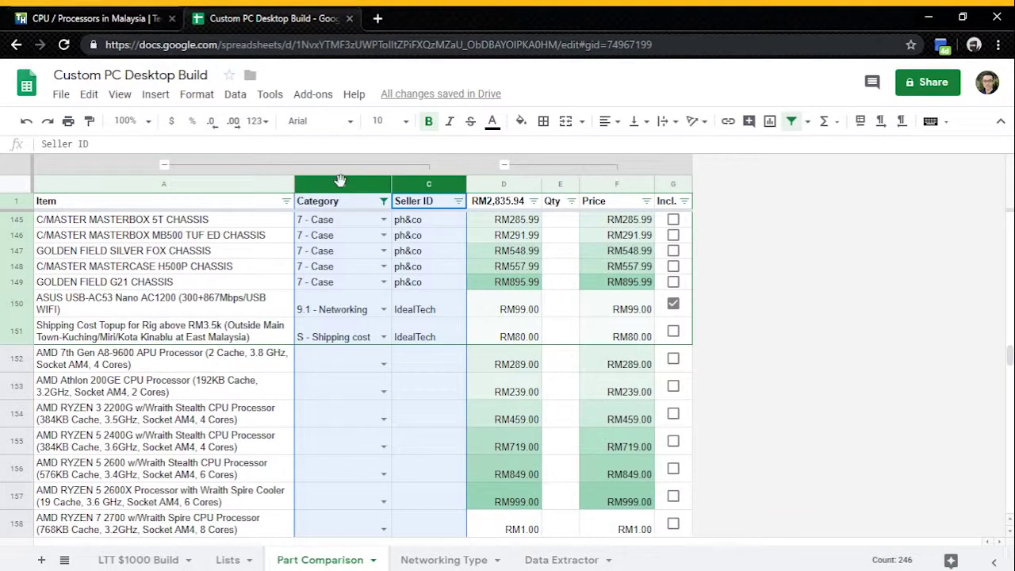
click(558, 560)
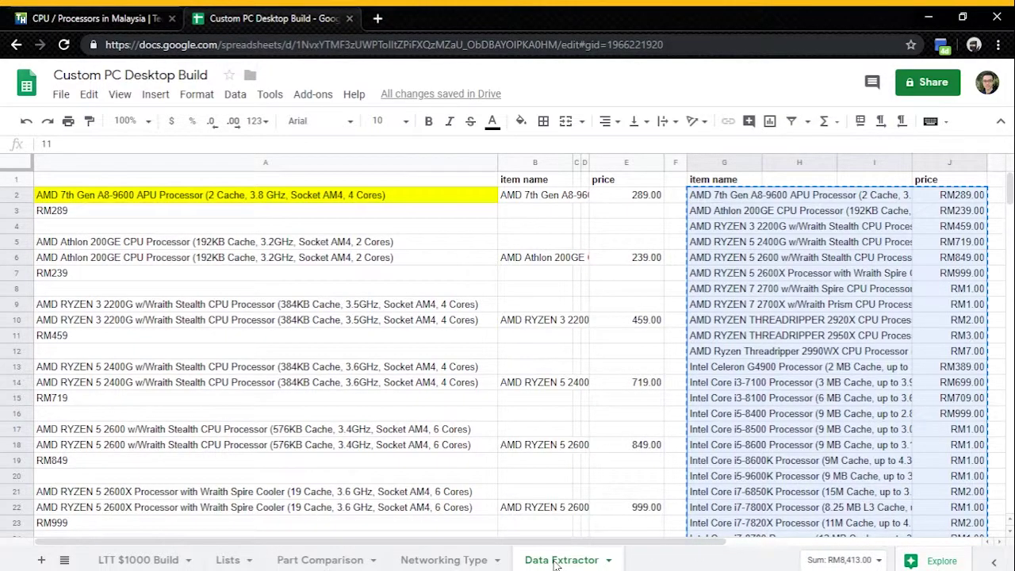
drag(817, 163, 857, 162)
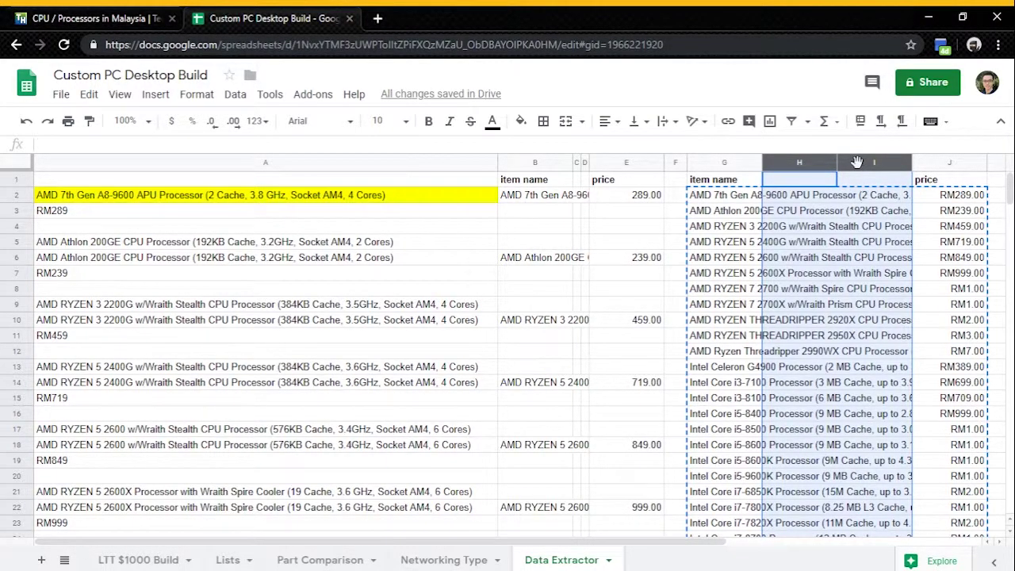
click(723, 226)
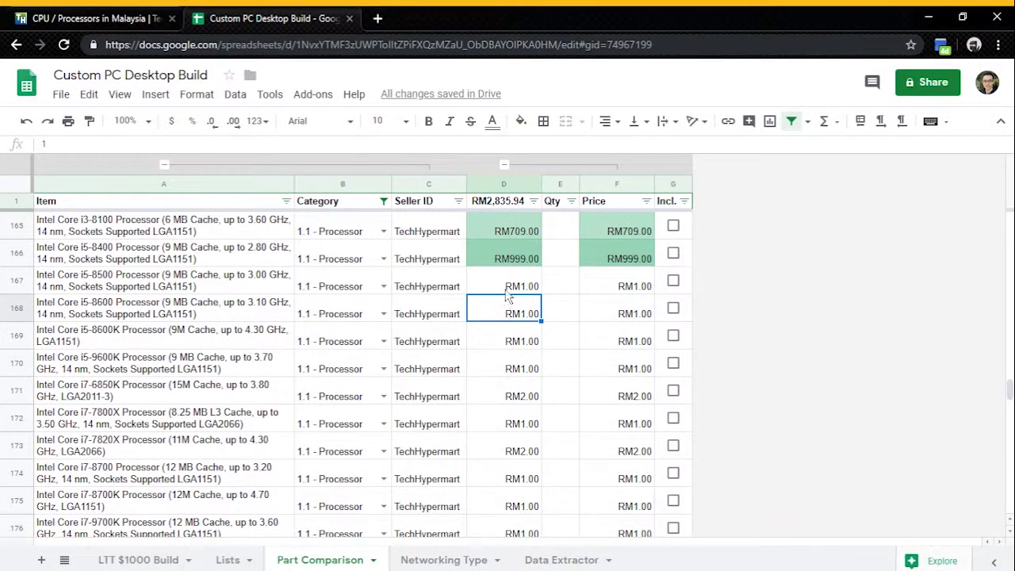
- Add the thousands comma to the [0-9.] character class of the REGEXEXTRACT pattern in Data Extractor's E1 price formula
click(548, 560)
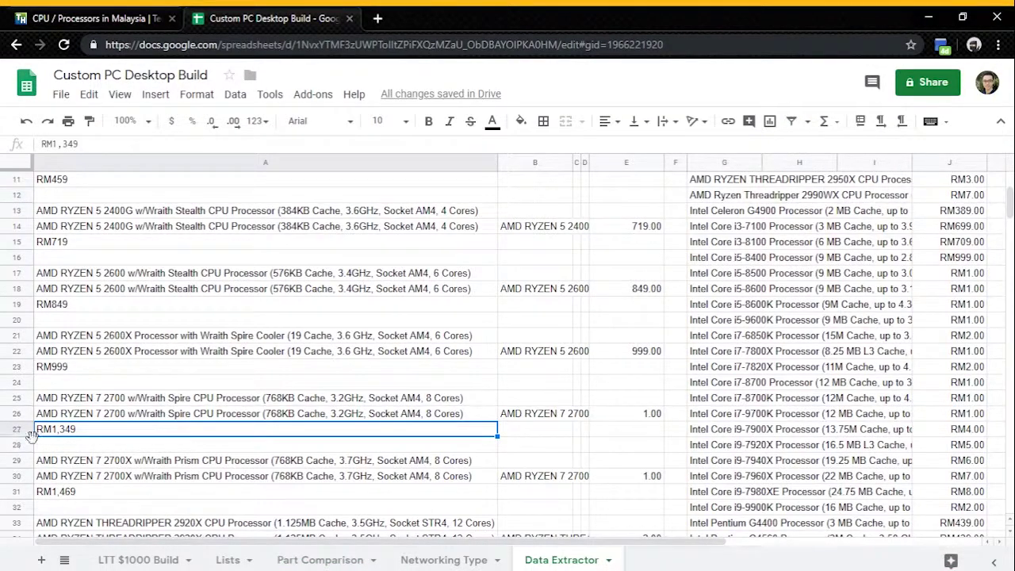
scroll(641, 308, up, 4)
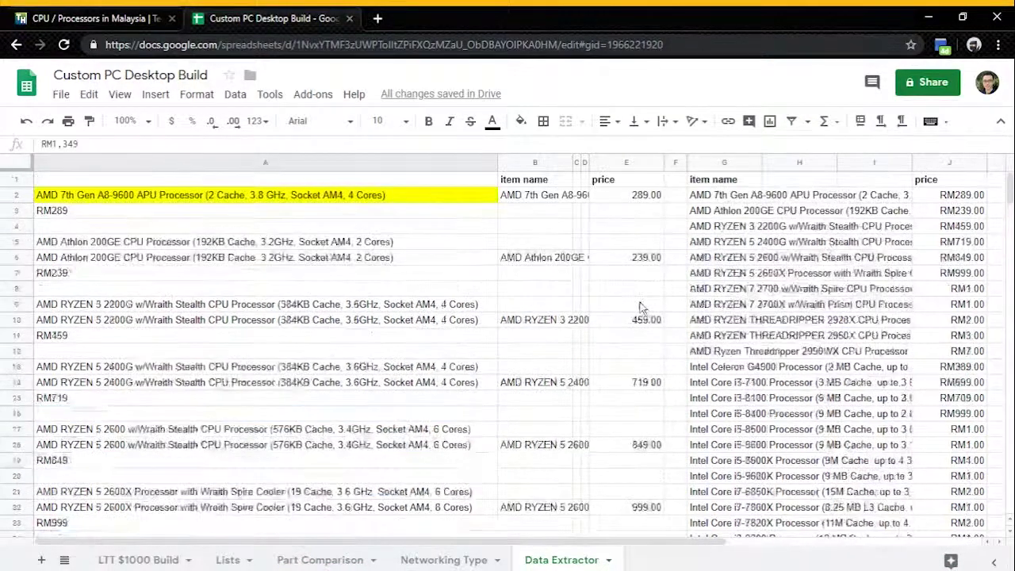
click(613, 181)
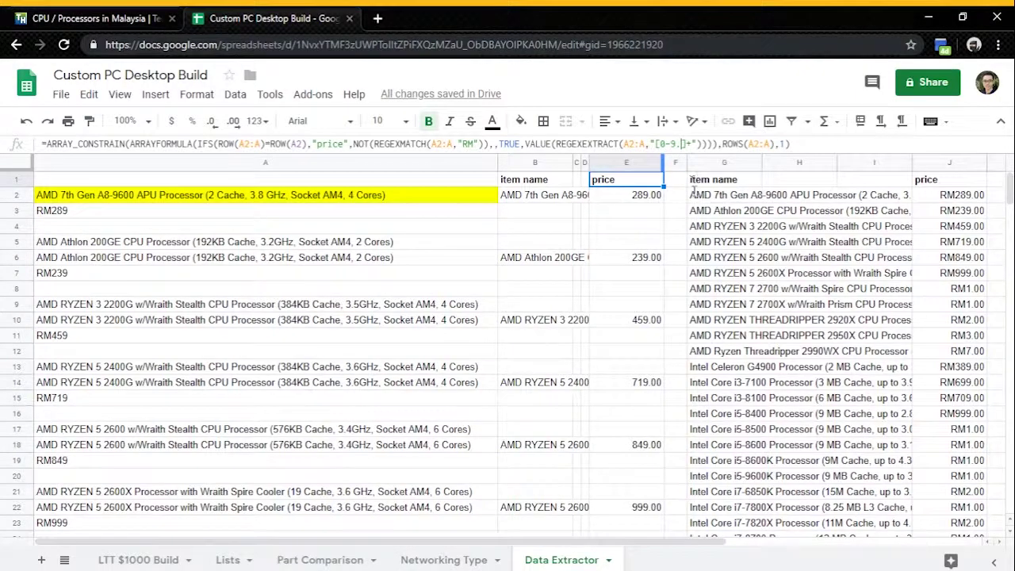
click(687, 143)
key(Return)
scroll(646, 418, down, 3)
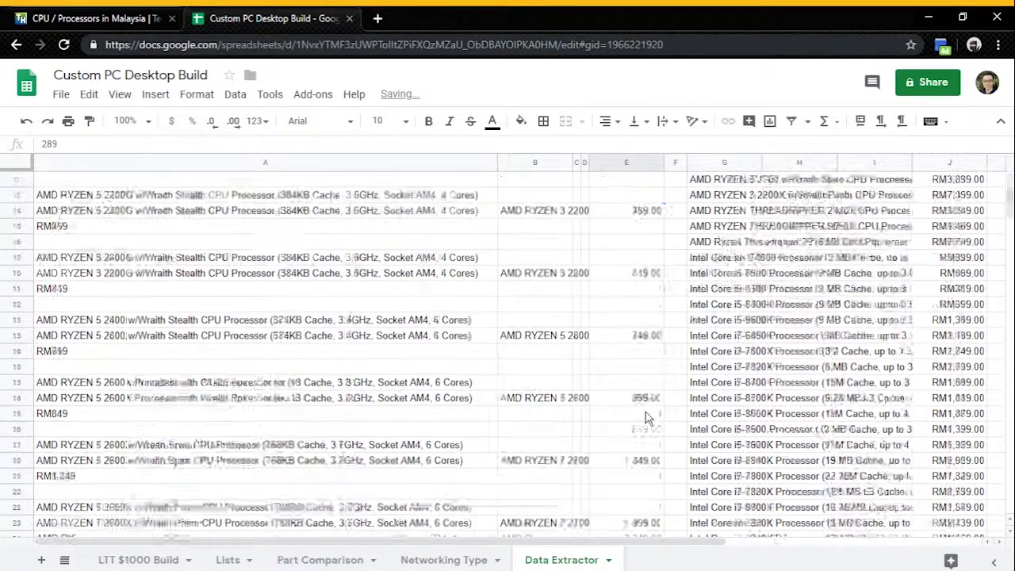